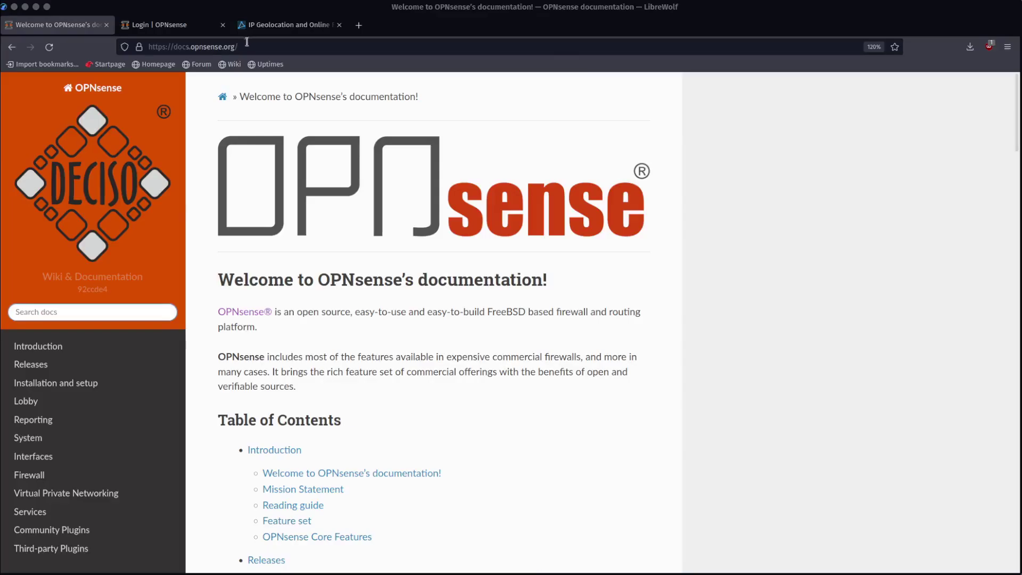
- Search the OPNsense docs for 'geoip settings' and open the MaxMind GeoIP's Setup guide
key("ctrl+l")
left_click(435, 404)
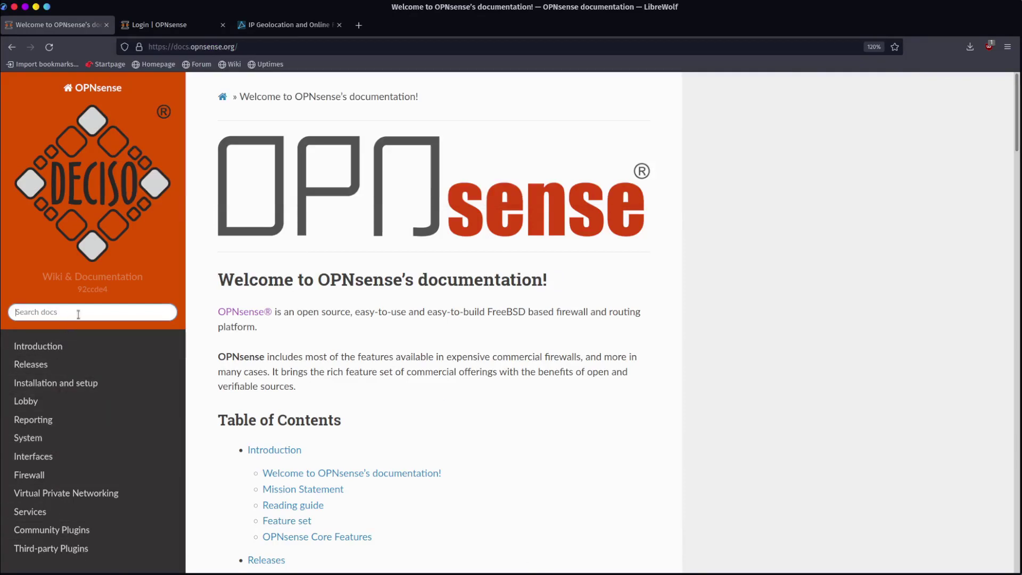
type("geoip settings")
key("Return")
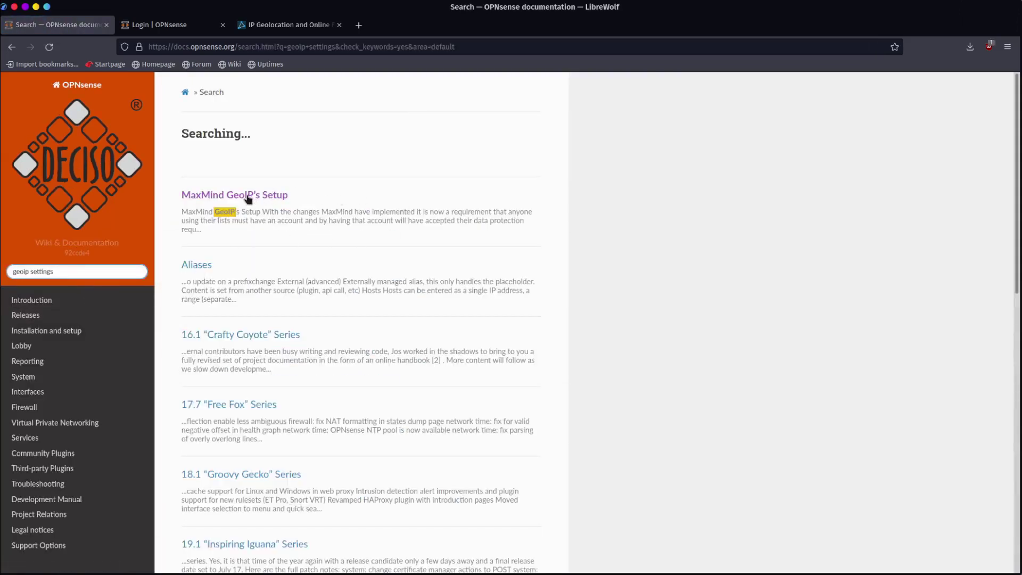
left_click(288, 213)
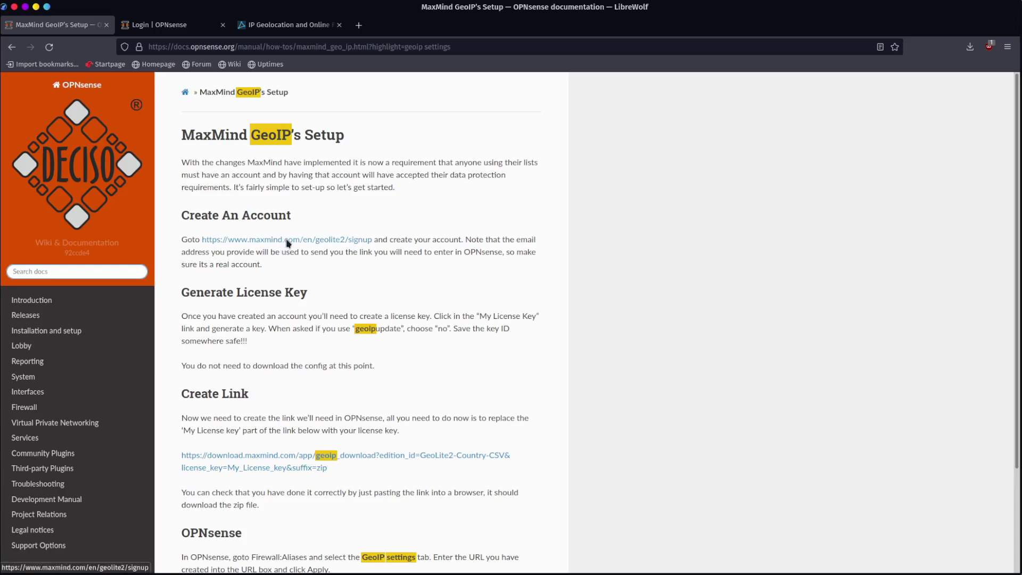
- Open the MaxMind GeoLite2 sign-up link in a new tab and look over its blank registration form
right_click(287, 243)
left_click(311, 248)
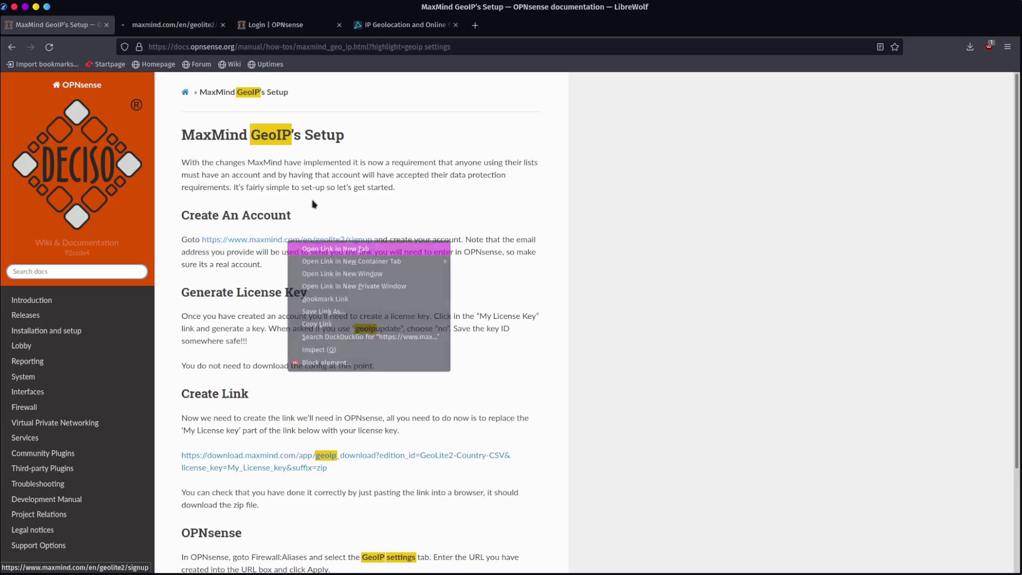
left_click(166, 27)
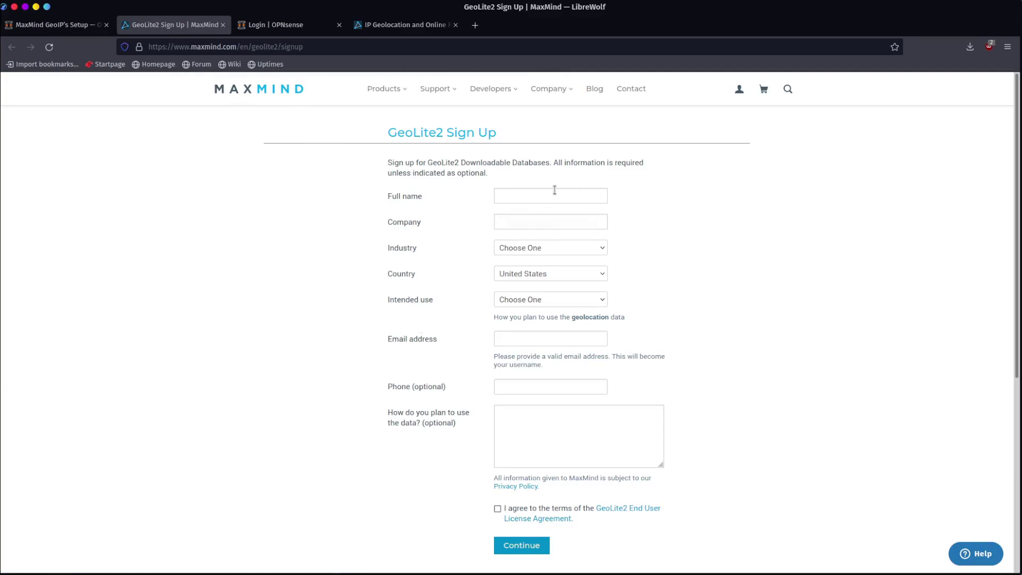
scroll(589, 379, "down", 4)
scroll(454, 327, "up", 3)
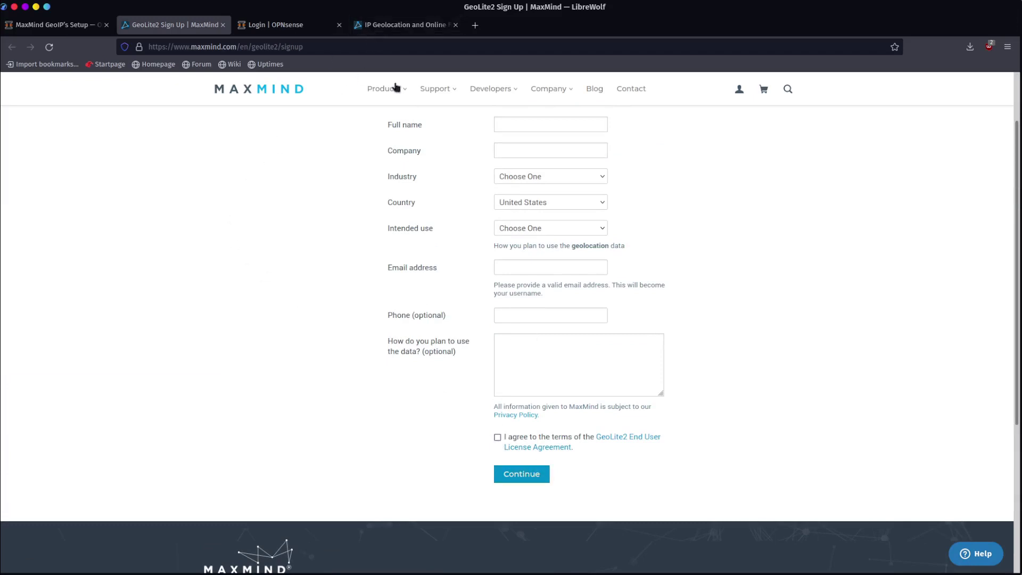
scroll(737, 258, "up", 2)
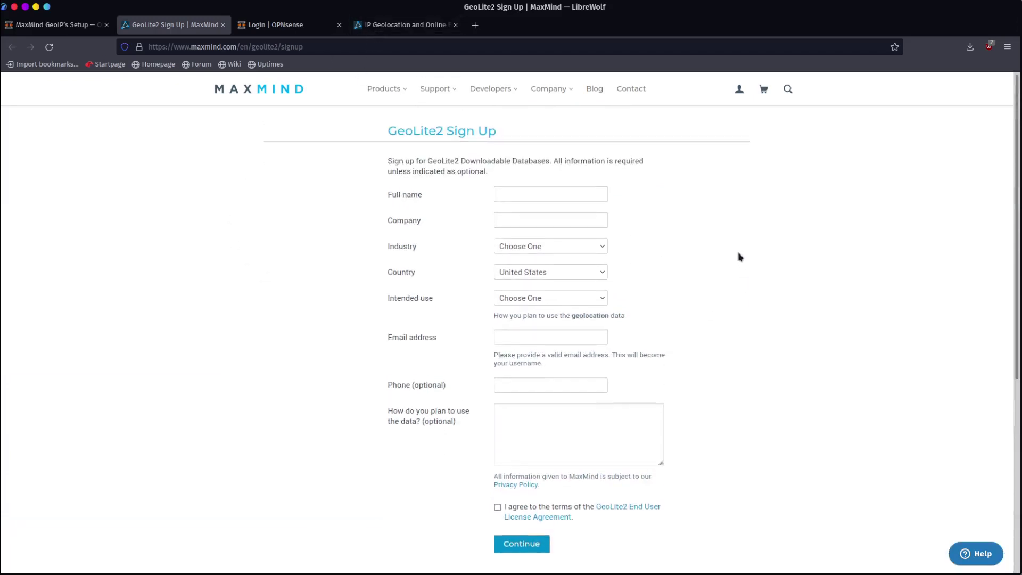
- View the MaxMind Account Summary and highlight the GeoLite2 Country, City and ASN subscriptions
left_click(730, 92)
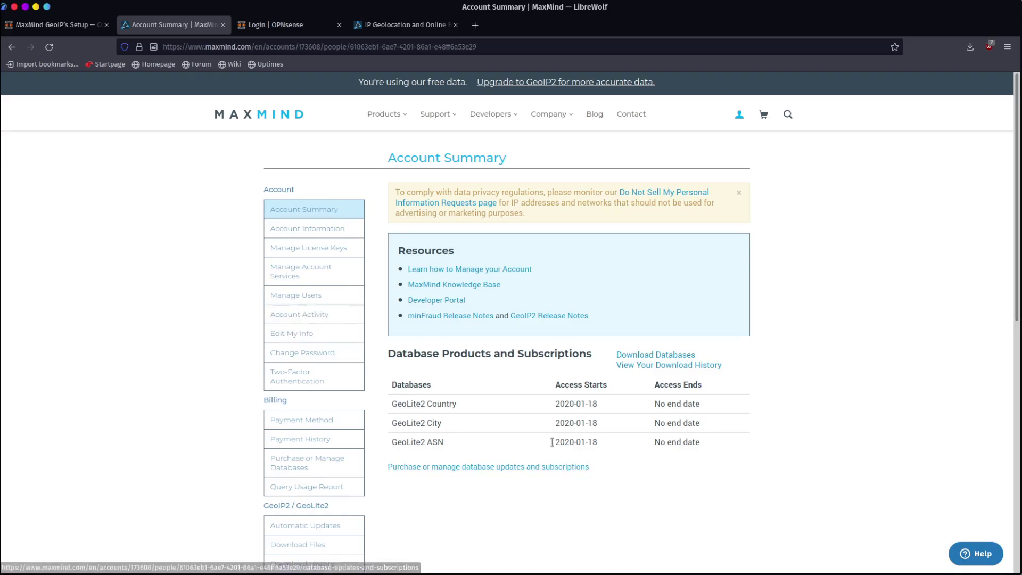
left_click_drag(394, 403, 471, 420)
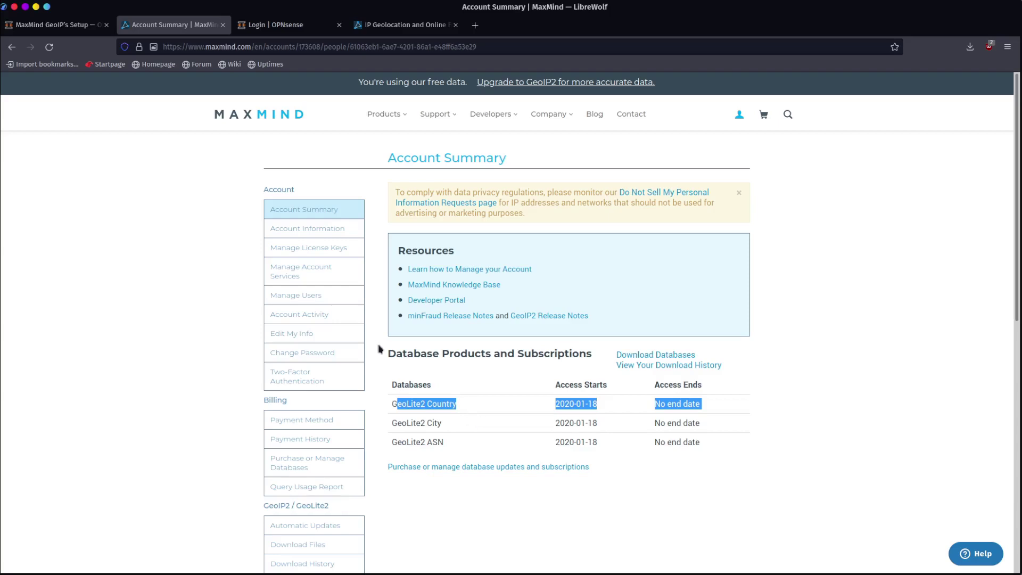
left_click_drag(393, 422, 449, 426)
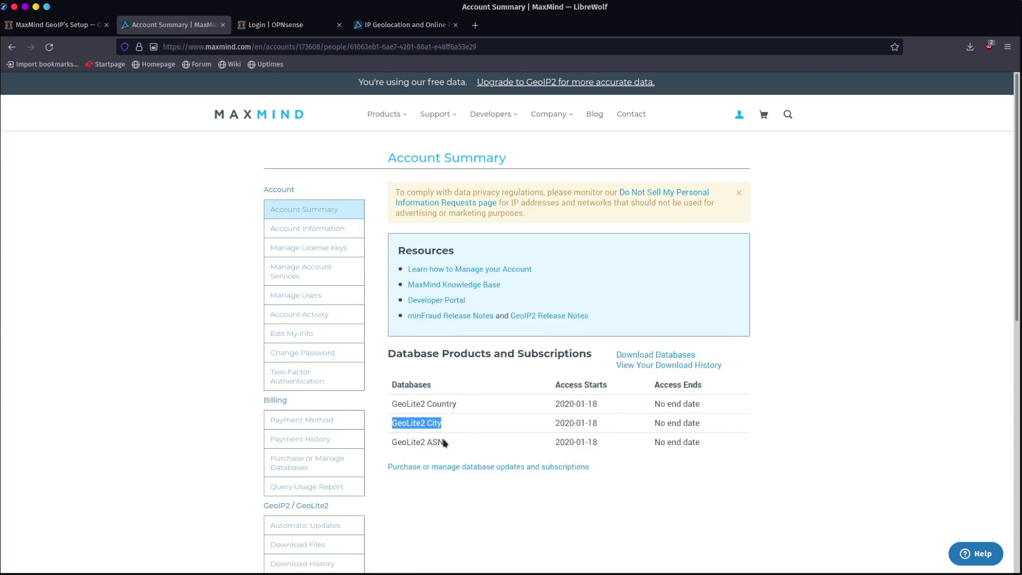
left_click_drag(388, 447, 477, 447)
left_click(477, 447)
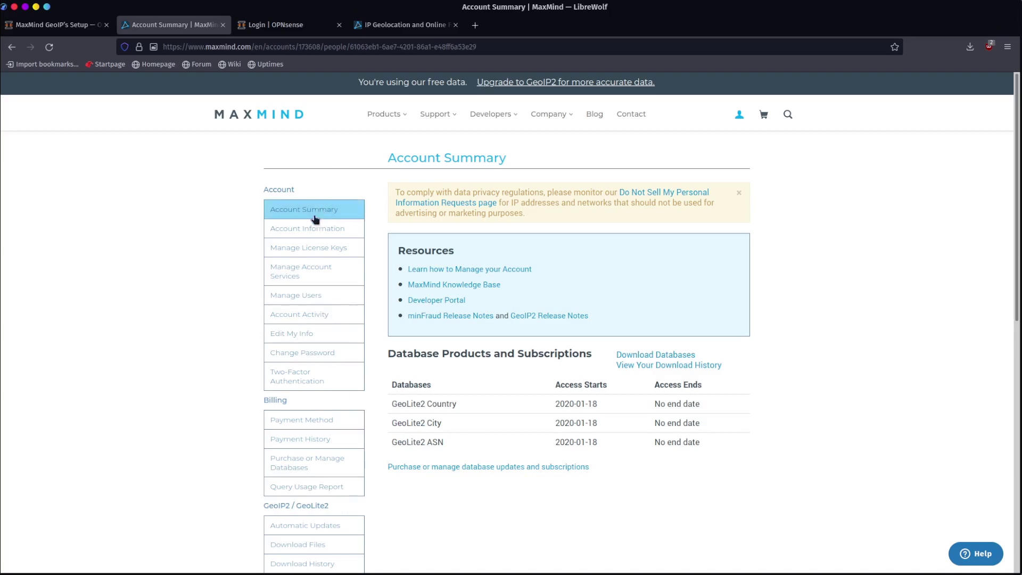
- On the License Keys page, start generating a new key described as 'License Key #3'
left_click(294, 252)
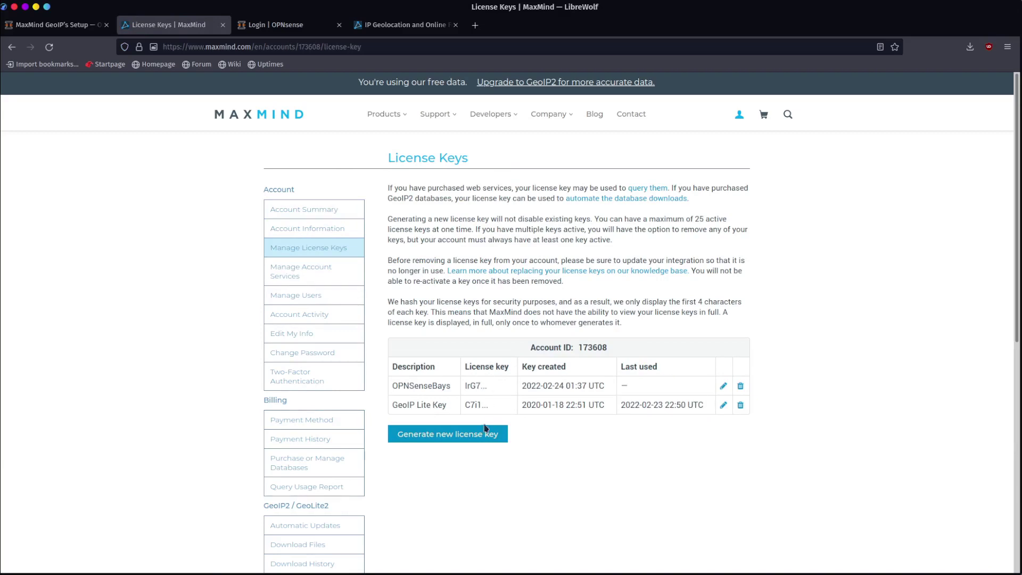
left_click(440, 435)
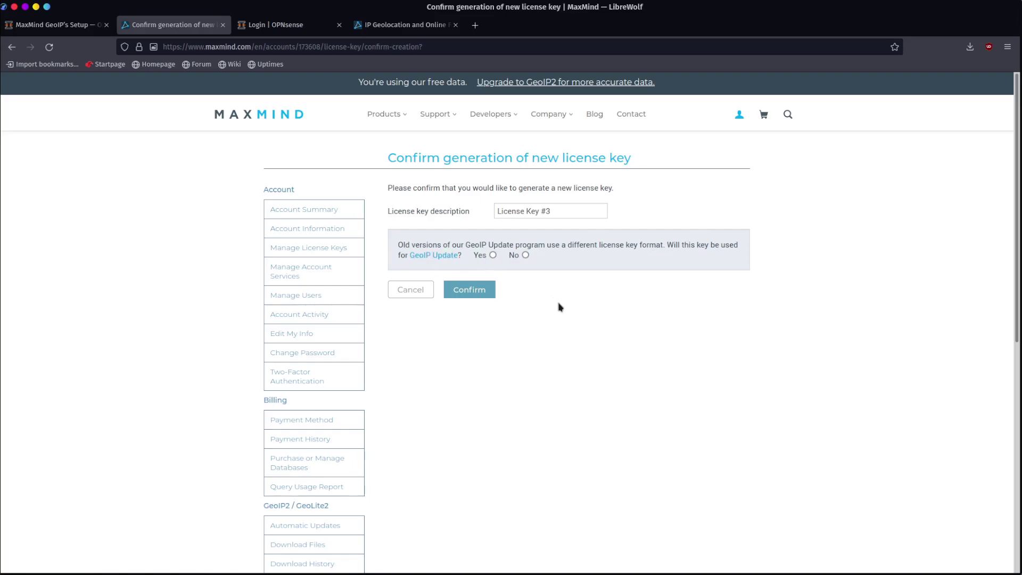
- In the GeoIP setup guide, highlight the Generate License Key instructions and the advice to save the key ID
left_click(59, 25)
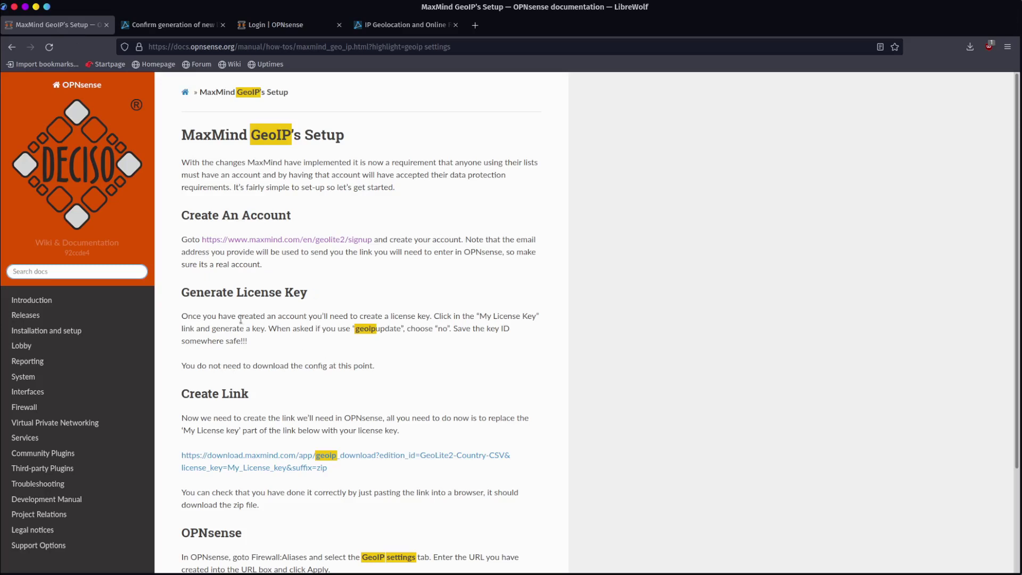
left_click_drag(190, 313, 377, 352)
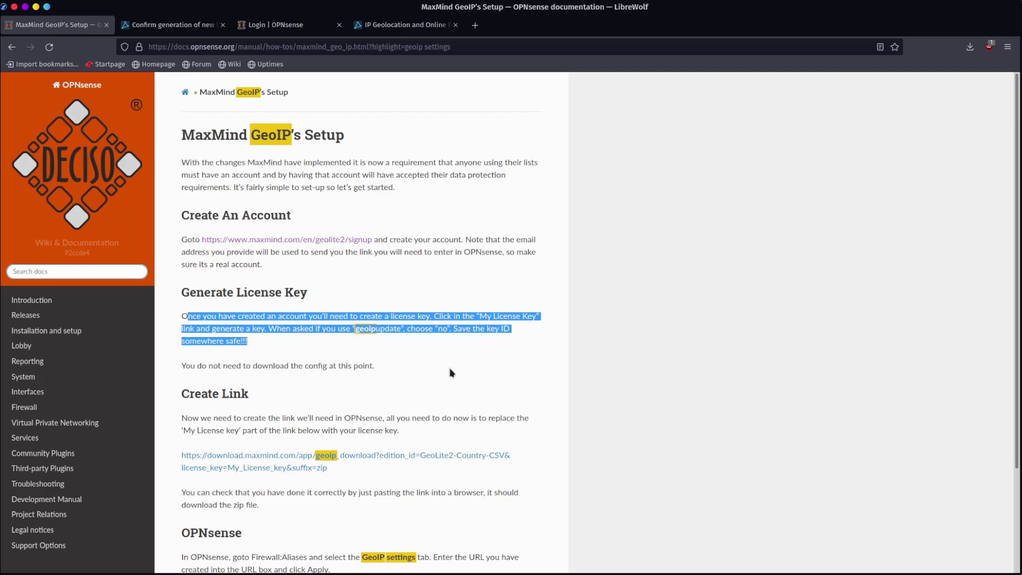
left_click(471, 369)
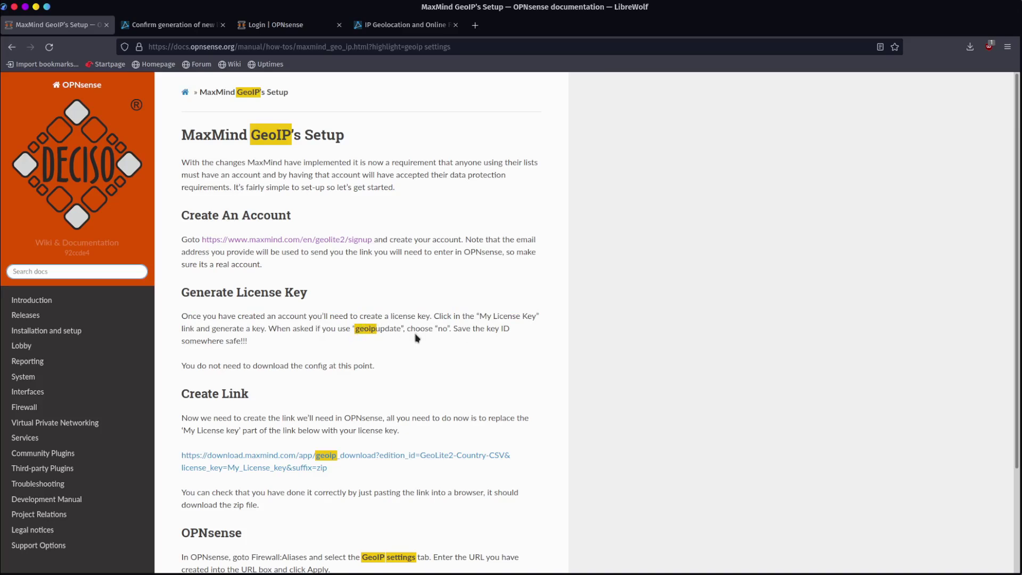
left_click_drag(435, 328, 456, 343)
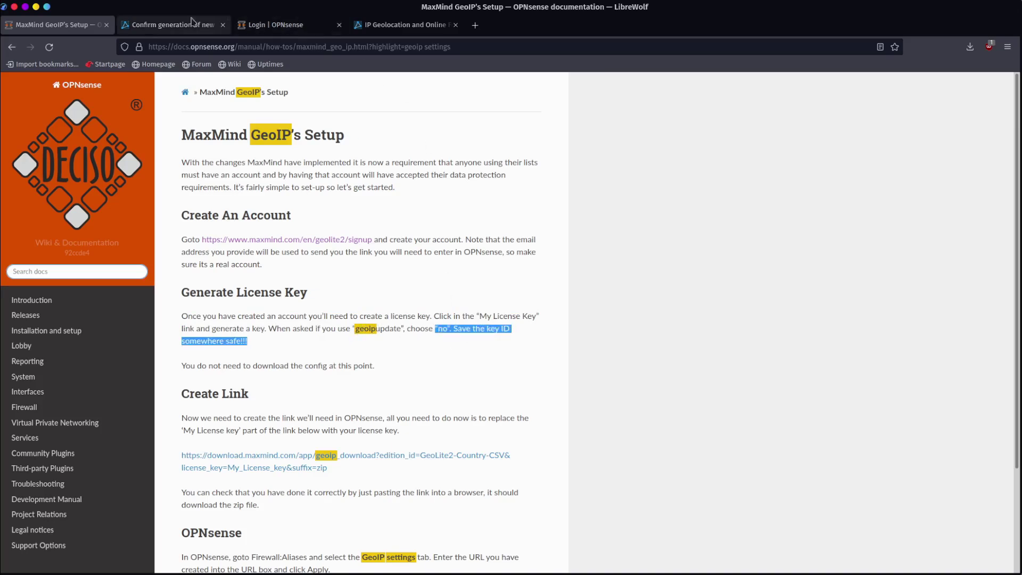
- Cancel the new MaxMind license key generation and go back to the GeoIP setup guide
left_click(173, 25)
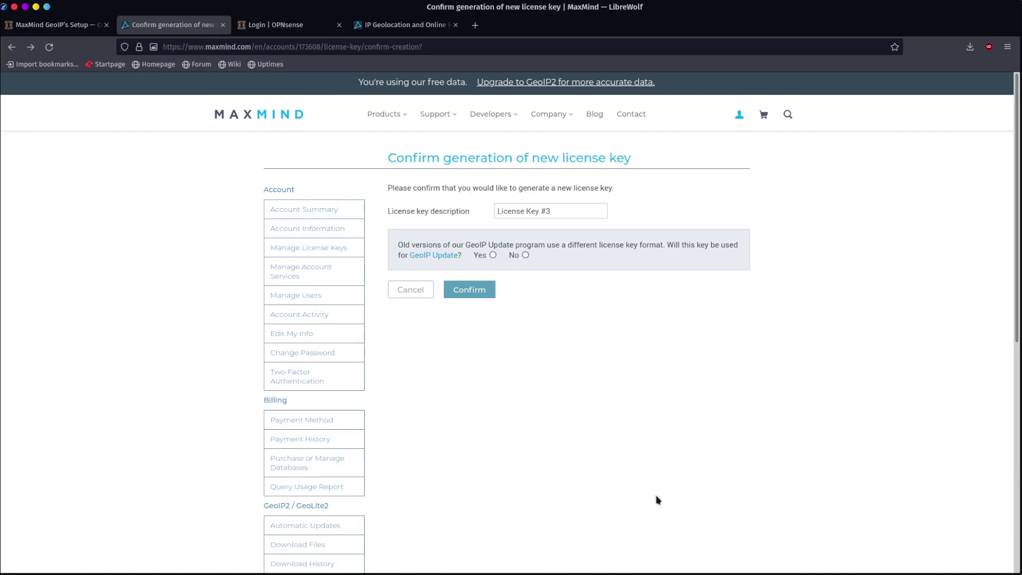
left_click(341, 255)
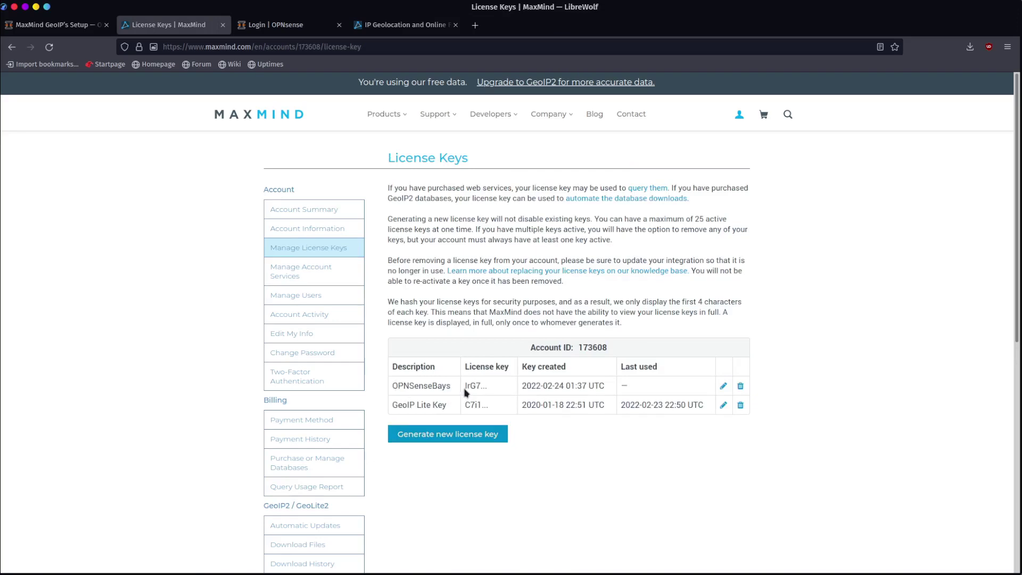
left_click_drag(467, 386, 481, 385)
left_click(54, 26)
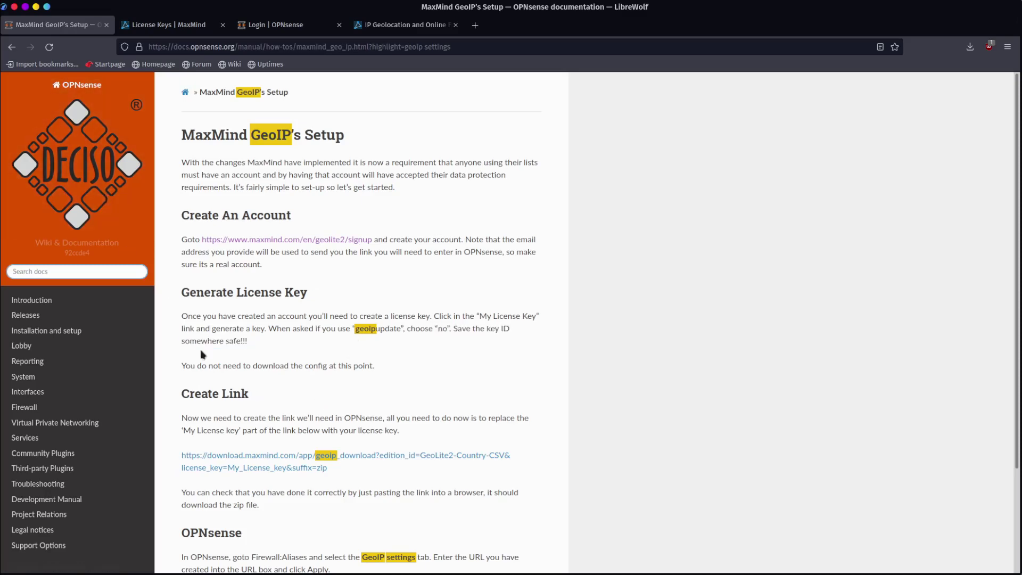
- Zoom the GeoIP guide to 120%, select the GeoLite2 country download link, then go to the OPNsense dashboard
scroll(204, 356, "down", 3)
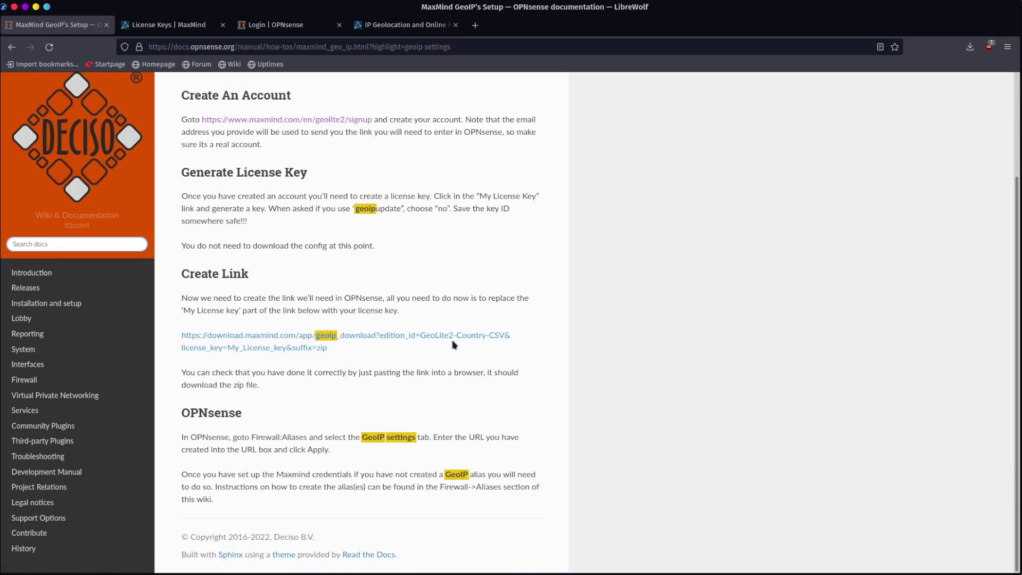
key("ctrl+plus")
key("ctrl+plus")
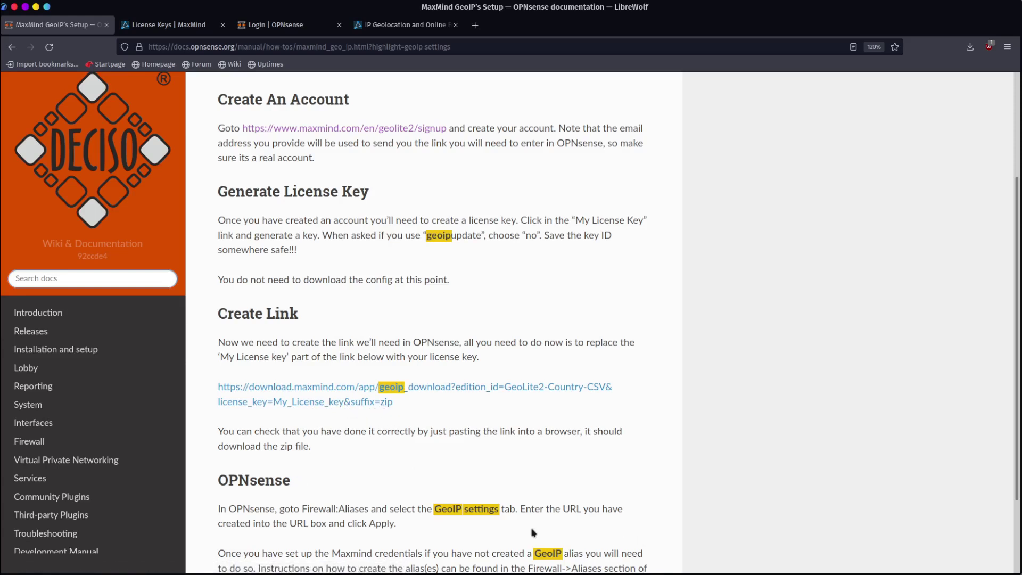
left_click_drag(413, 408, 218, 388)
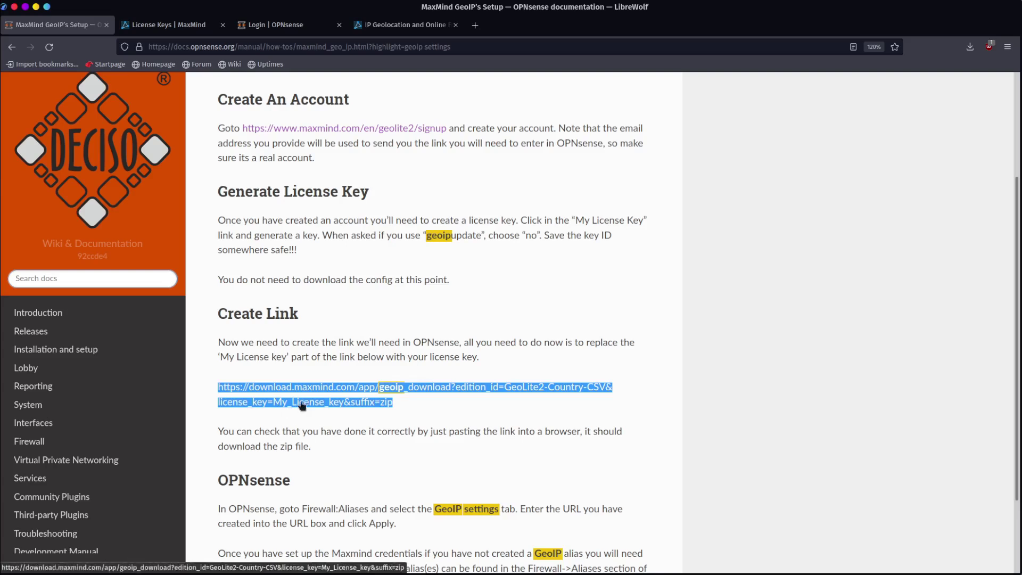
left_click(282, 27)
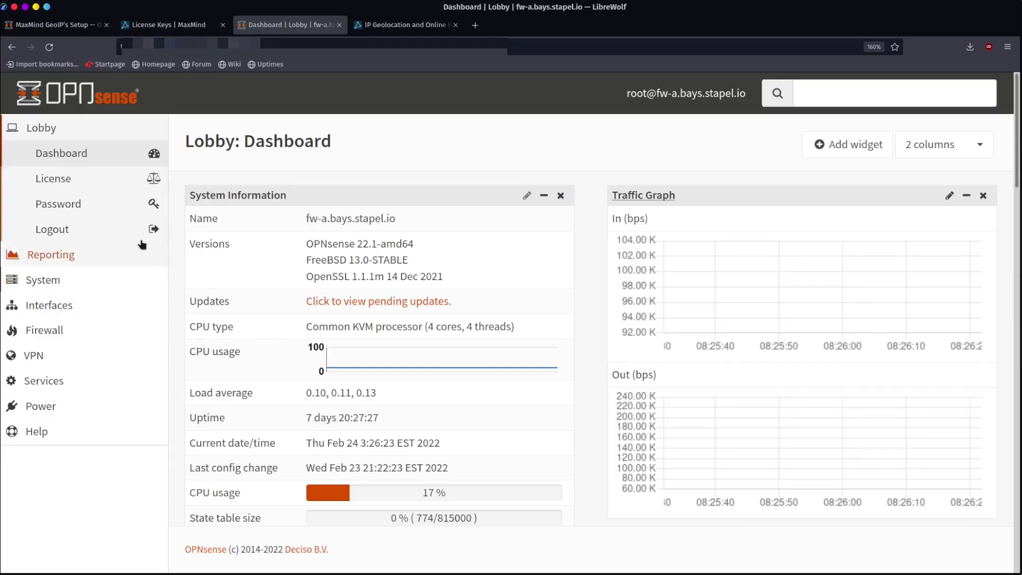
- In Firewall: Aliases GeoIP settings, replace the download URL with the new licensed GeoLite2 link, then return to the alias list
left_click(57, 330)
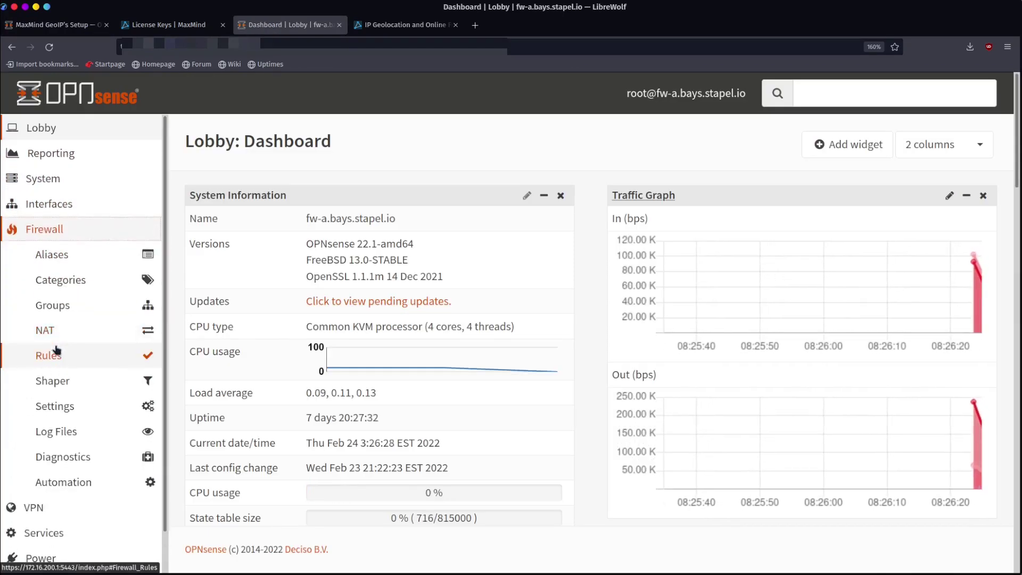
left_click(48, 258)
left_click(290, 198)
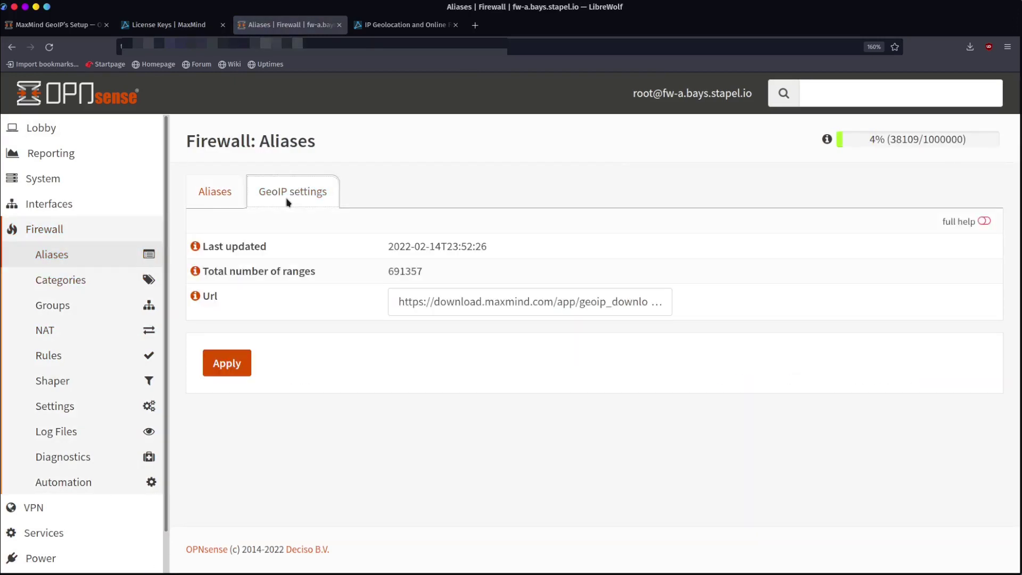
left_click_drag(396, 301, 738, 297)
key("ctrl+v")
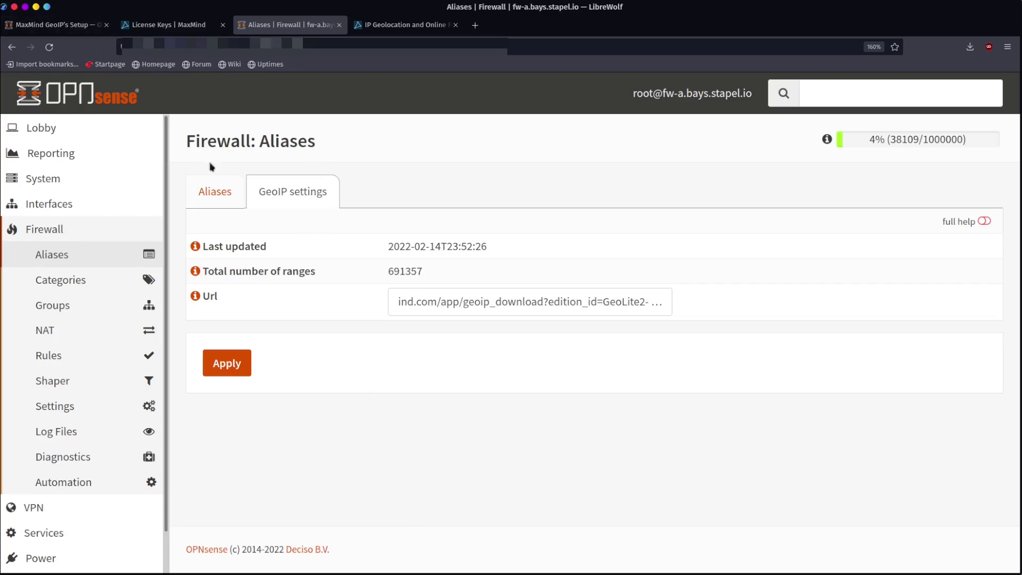
left_click(215, 192)
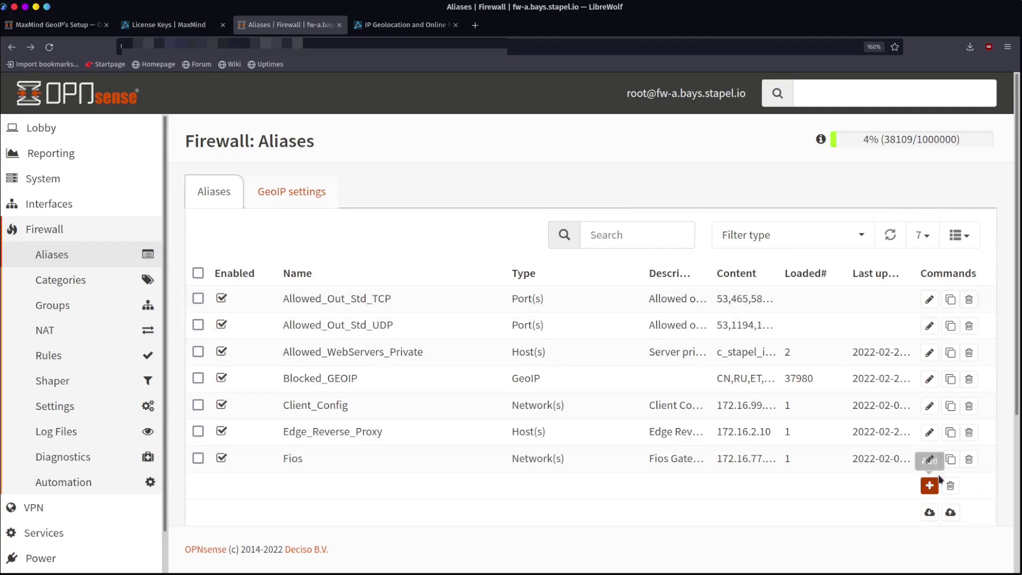
- Create a GeoIP alias named Blocked_Countries with all 50 African countries selected
left_click(929, 486)
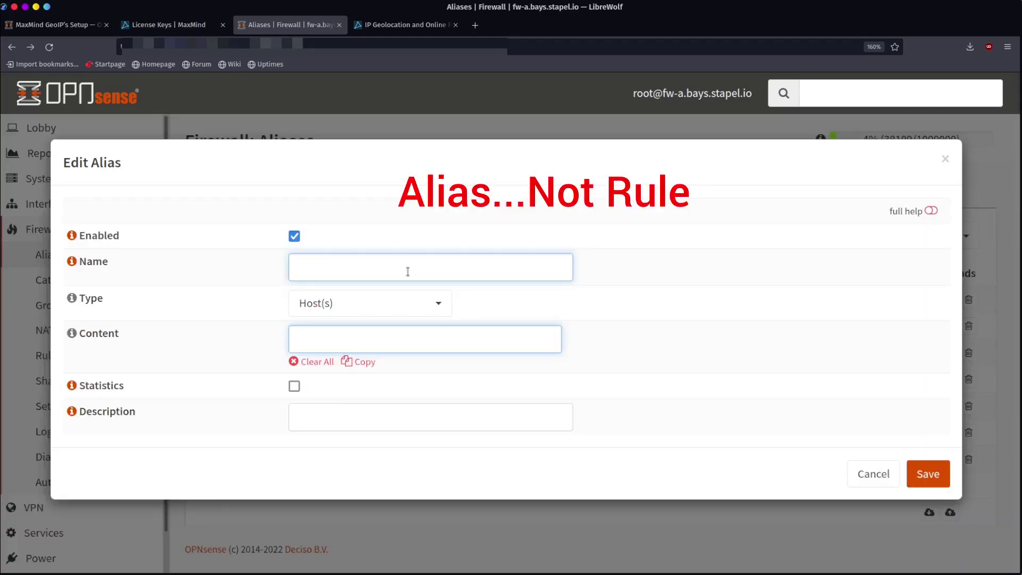
type("Blocked_Countries")
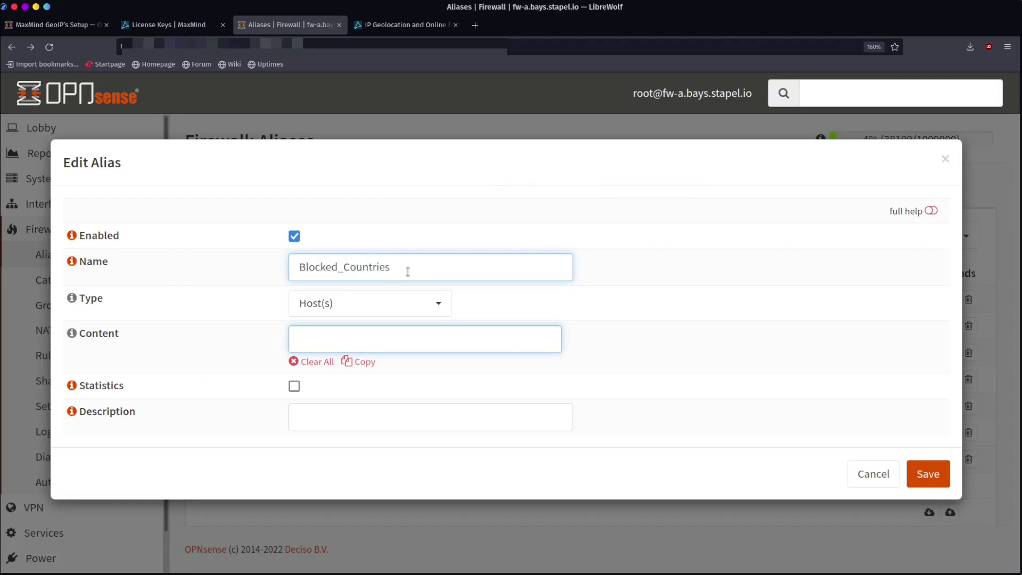
left_click(382, 304)
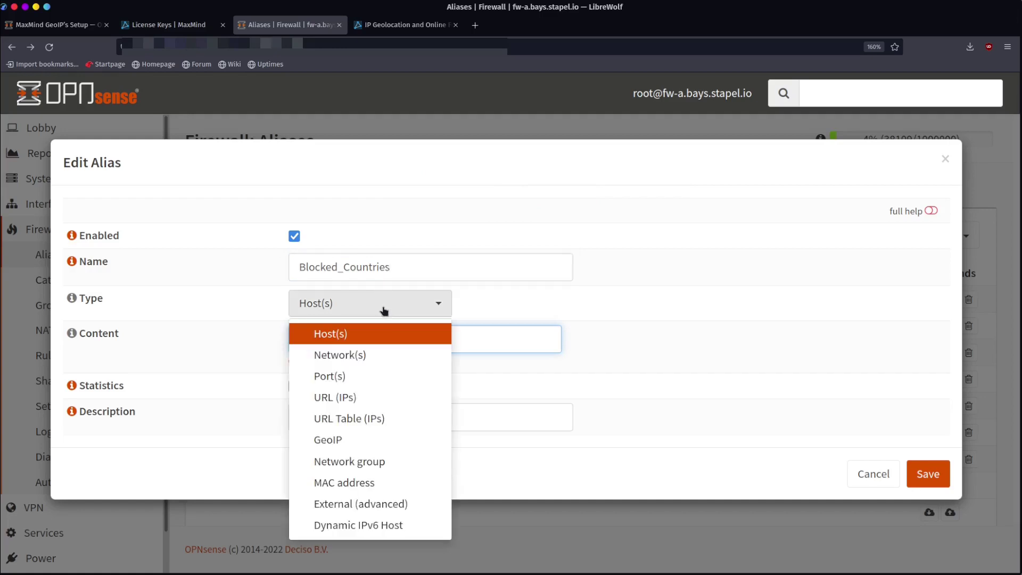
left_click(356, 441)
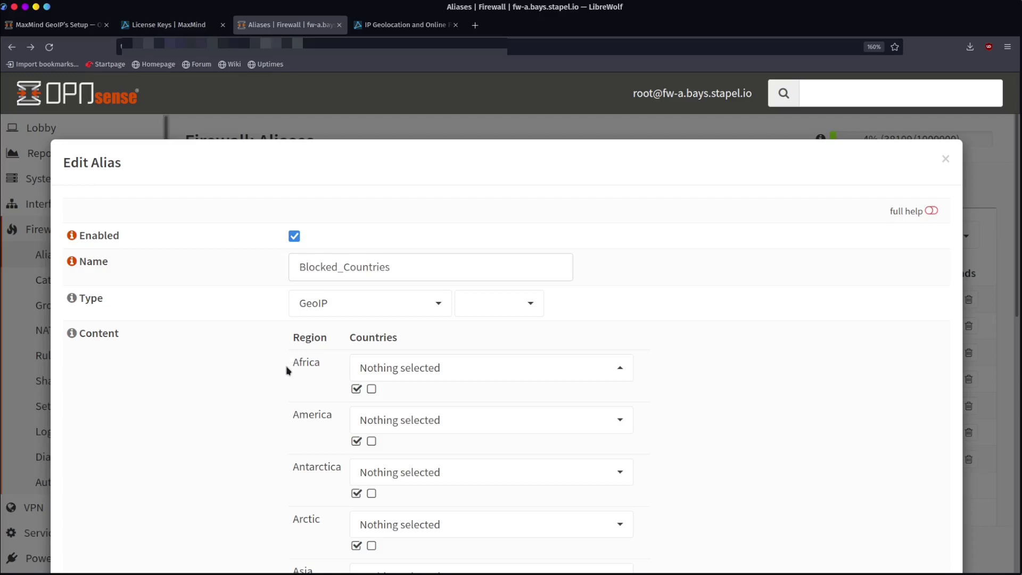
scroll(286, 370, "down", 4)
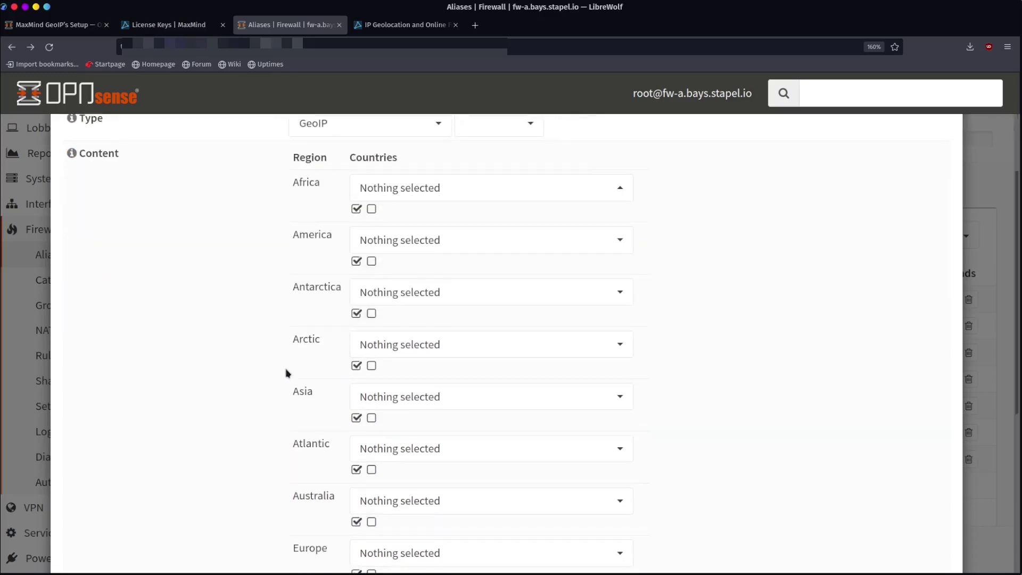
scroll(286, 375, "up", 4)
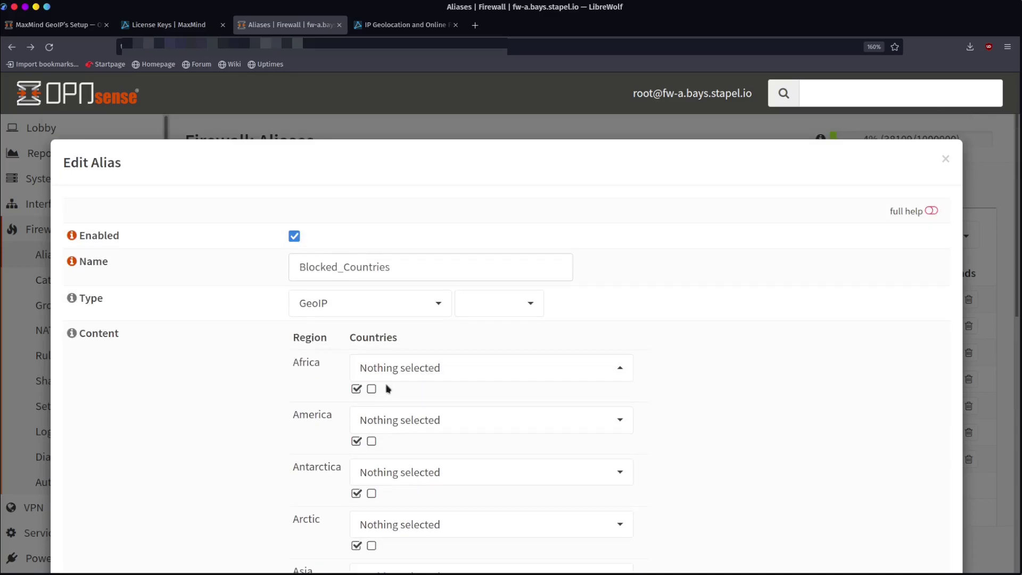
left_click(356, 389)
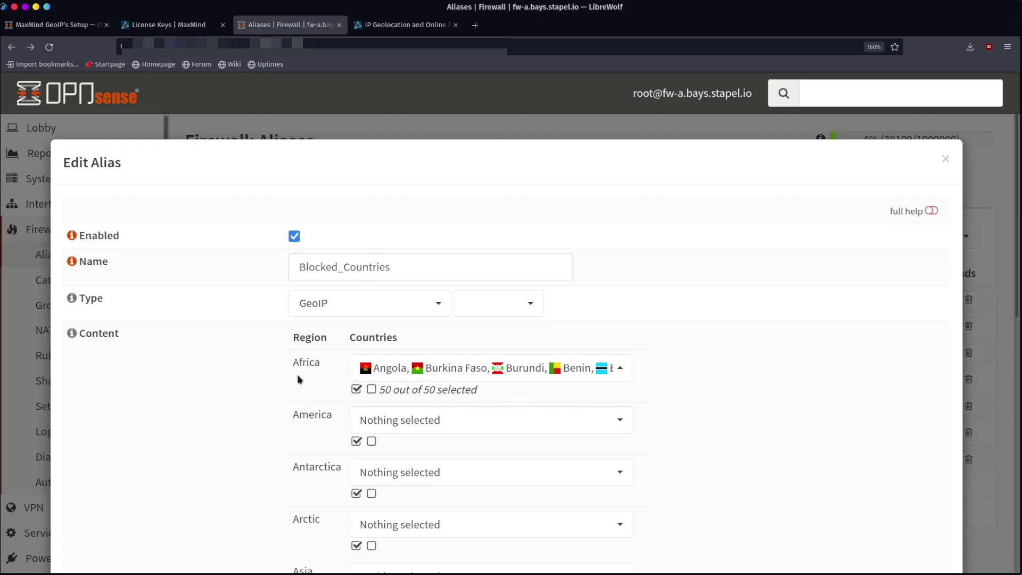
- Try excluding Botswana from Africa, then deselect all African countries from the alias
left_click(621, 372)
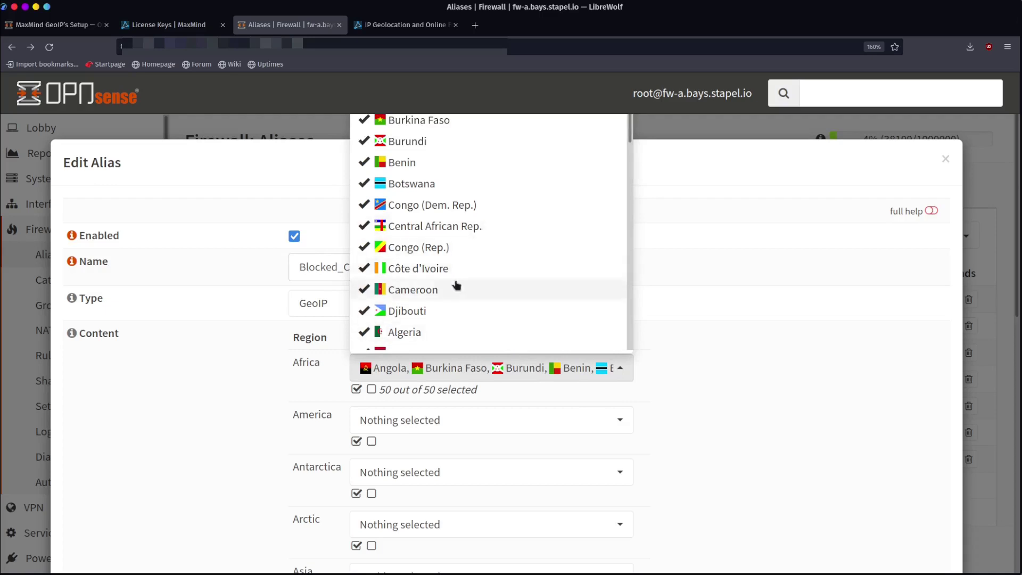
left_click(370, 185)
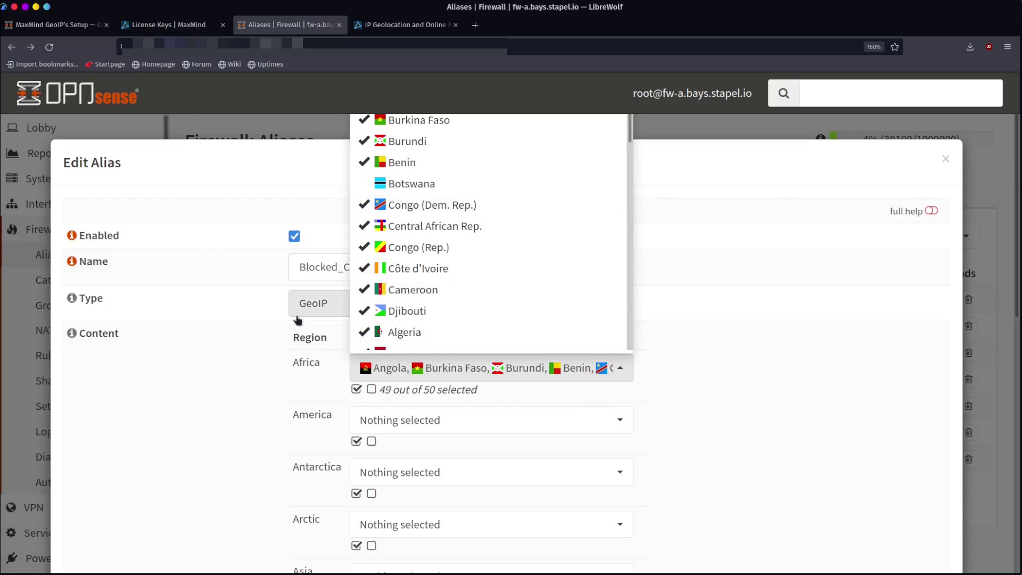
left_click(245, 392)
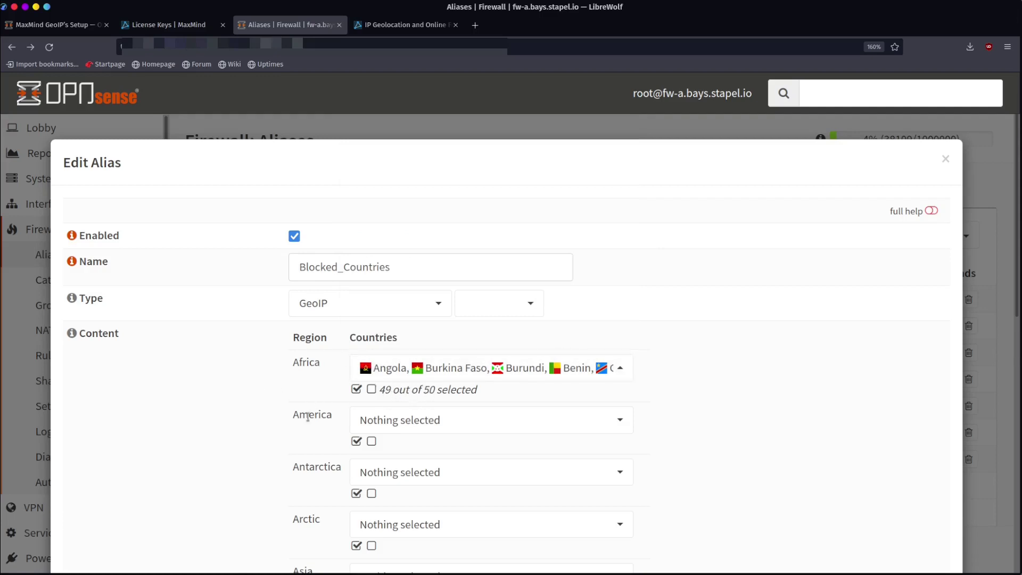
scroll(307, 415, "down", 3)
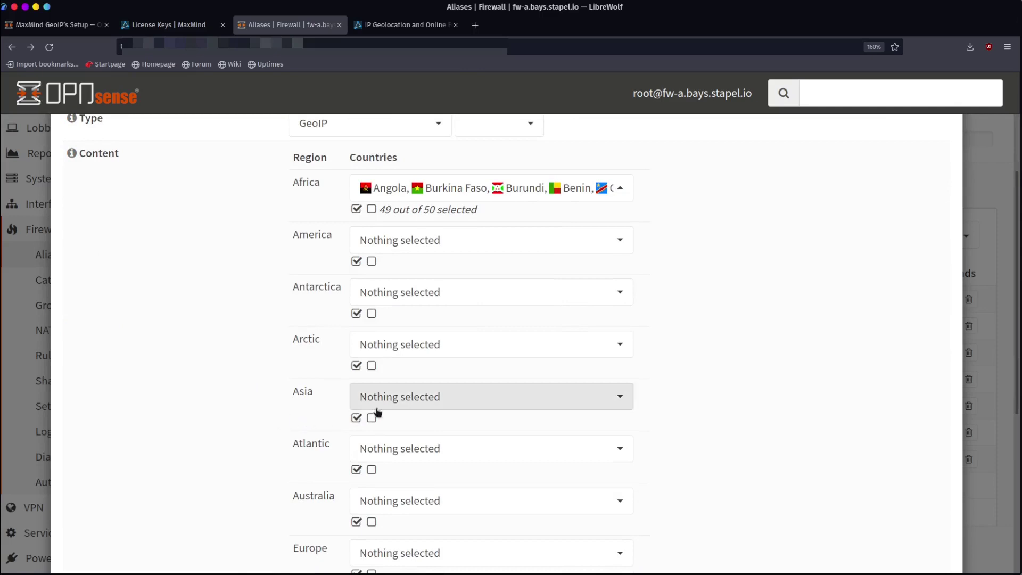
scroll(314, 394, "up", 3)
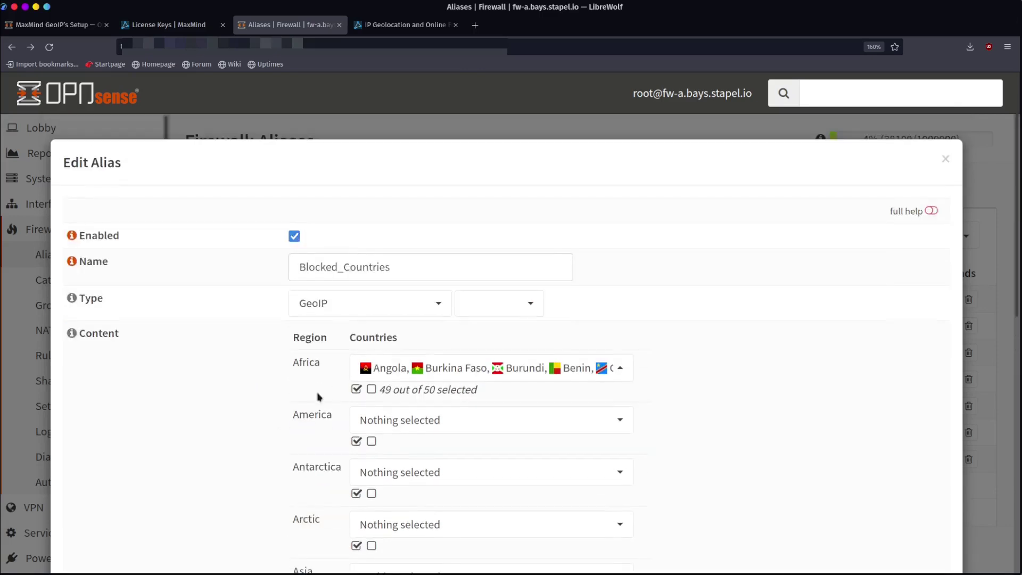
left_click(356, 389)
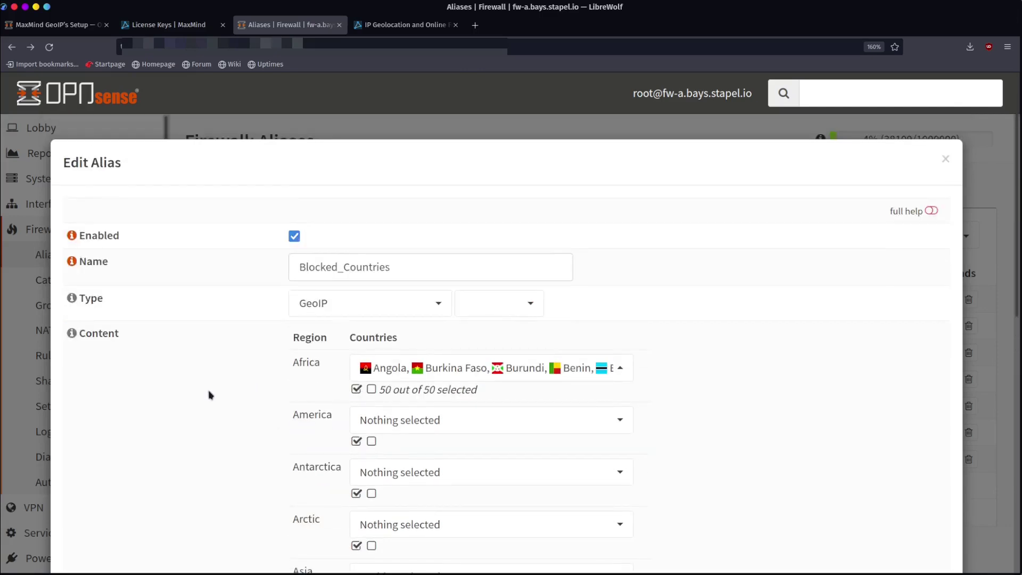
left_click(371, 389)
- Select Russia in the Europe country list
scroll(309, 391, "down", 5)
scroll(304, 392, "down", 3)
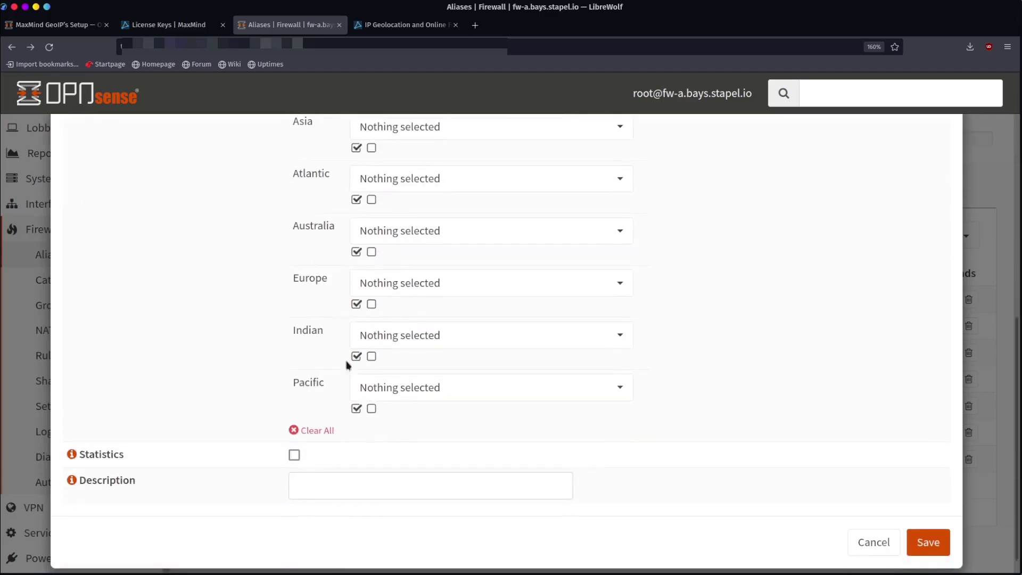
left_click(413, 284)
scroll(471, 435, "down", 5)
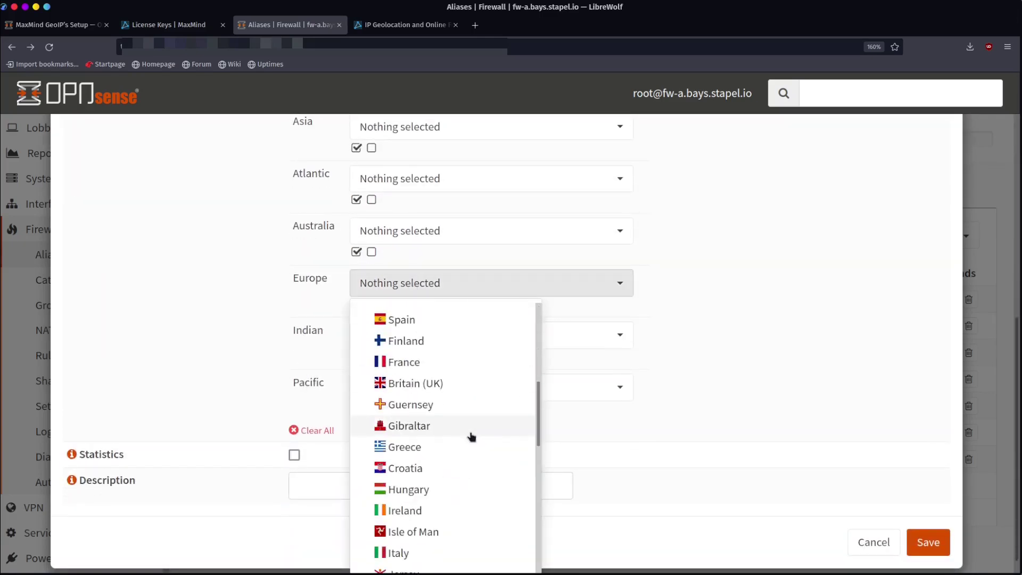
scroll(471, 436, "down", 5)
scroll(470, 436, "down", 2)
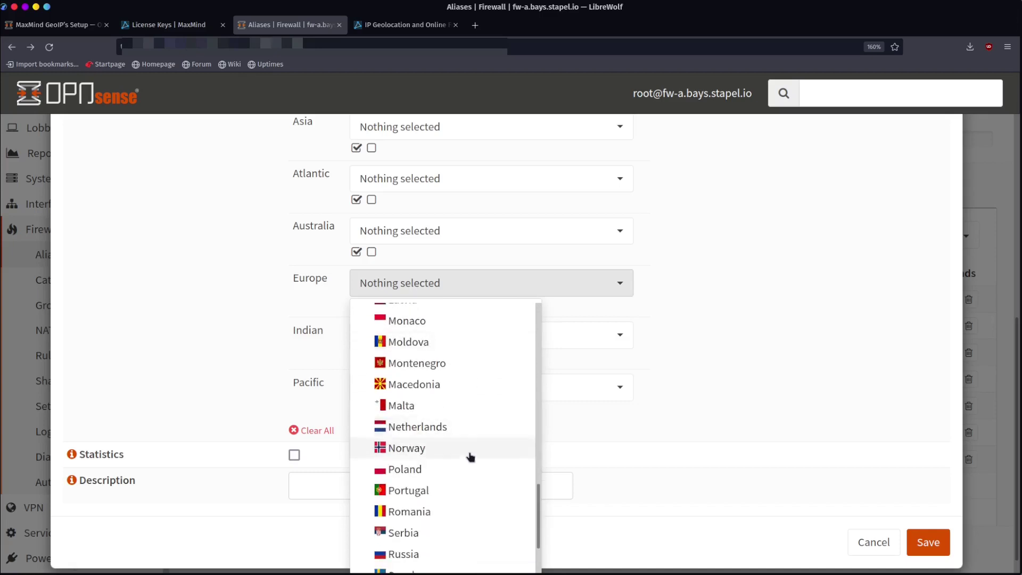
scroll(432, 539, "down", 3)
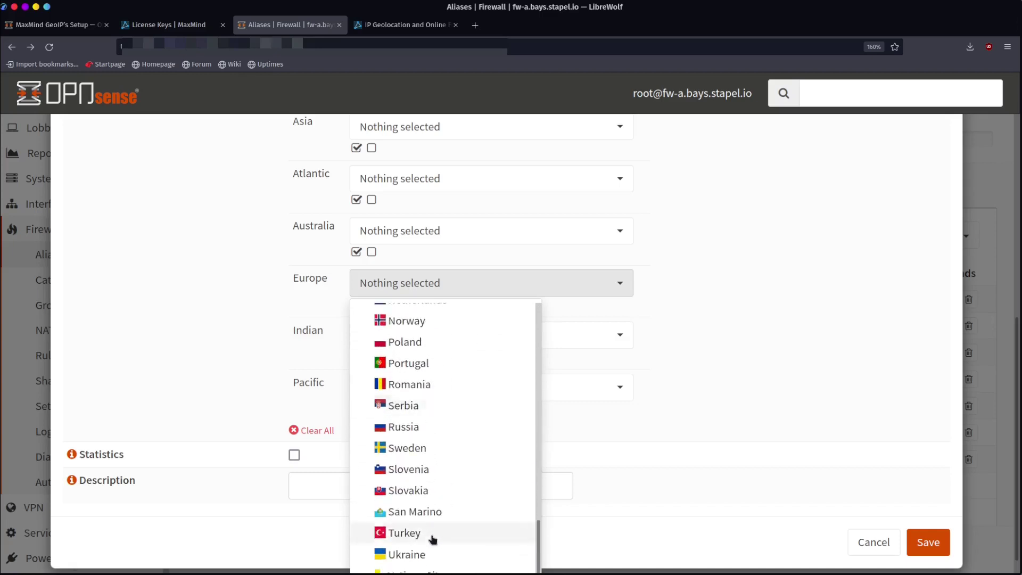
left_click(409, 427)
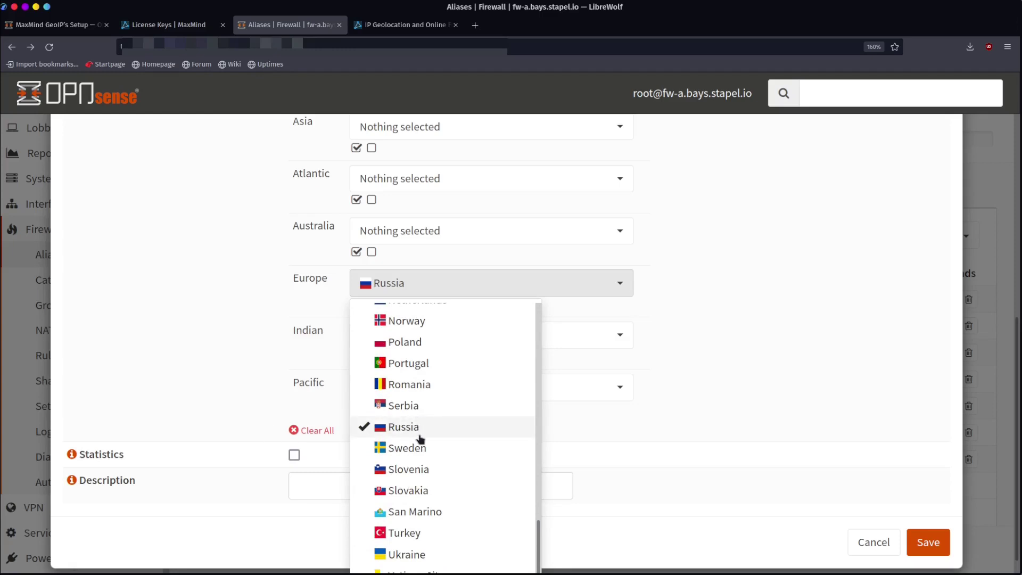
left_click(207, 380)
- Select China in the Asia country list
scroll(235, 392, "up", 4)
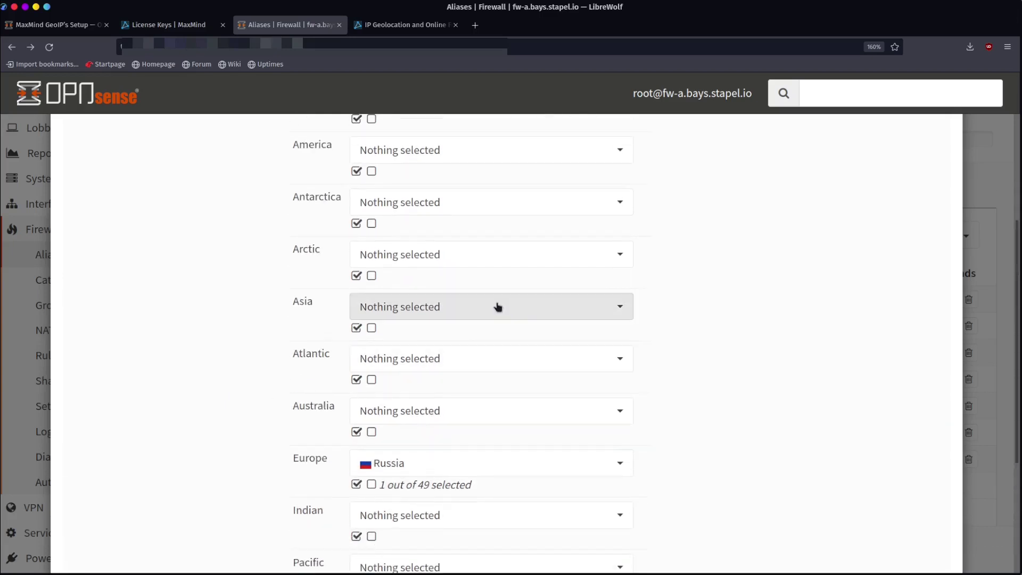
left_click(494, 307)
scroll(474, 420, "down", 3)
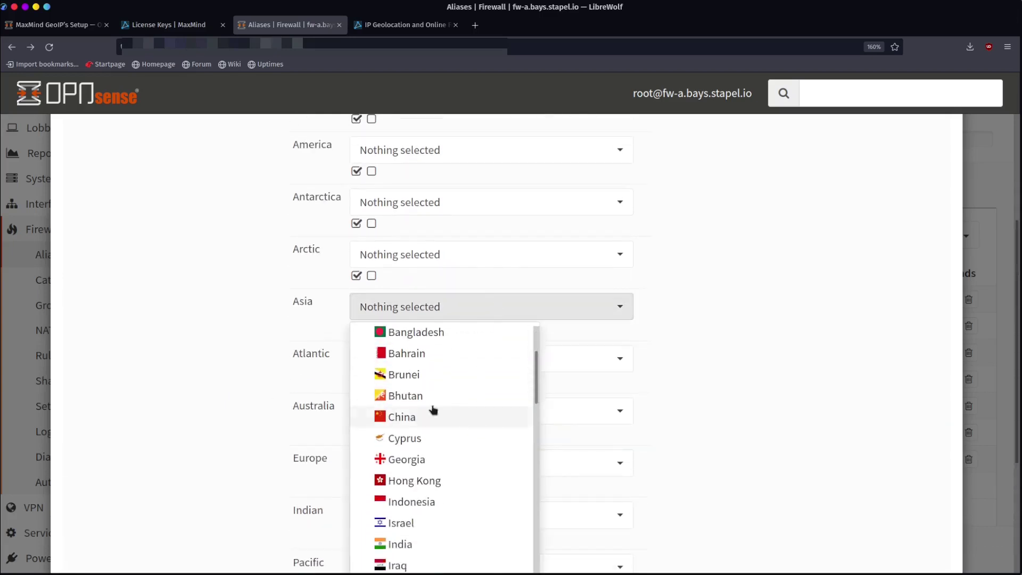
left_click(422, 415)
left_click(229, 333)
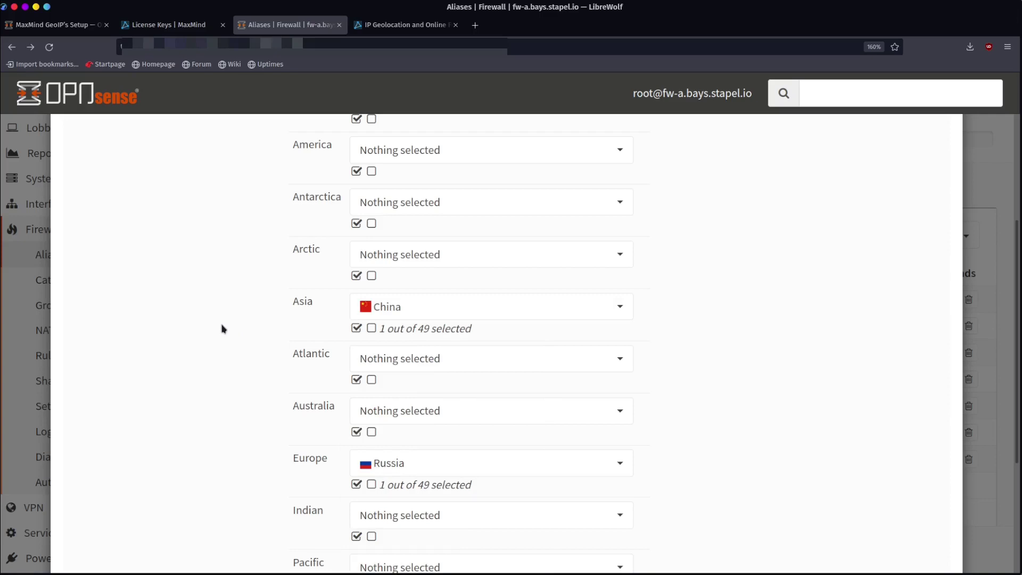
- Turn on statistics counters for the alias and check the option's explanation
scroll(681, 407, "down", 4)
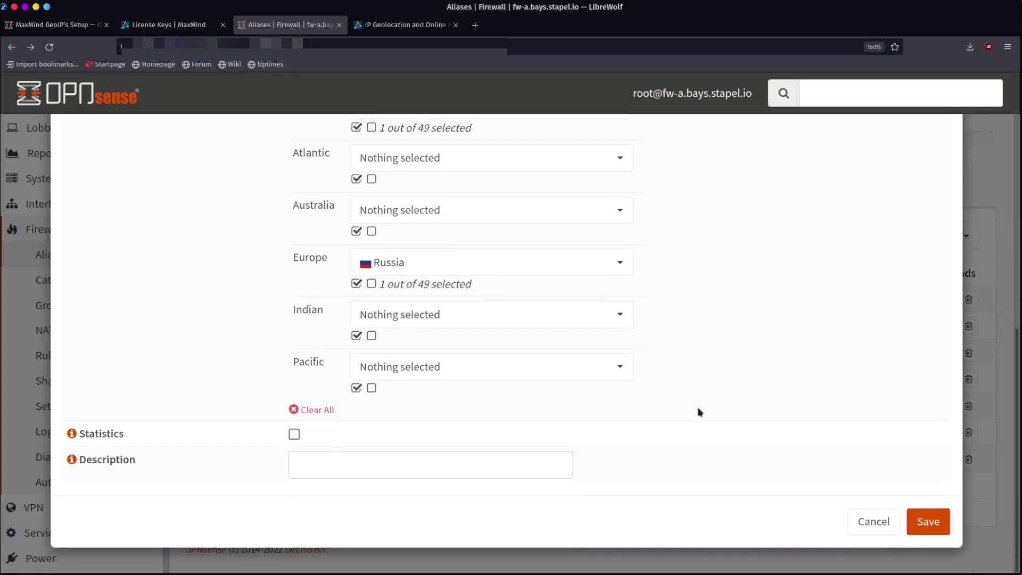
scroll(727, 386, "up", 5)
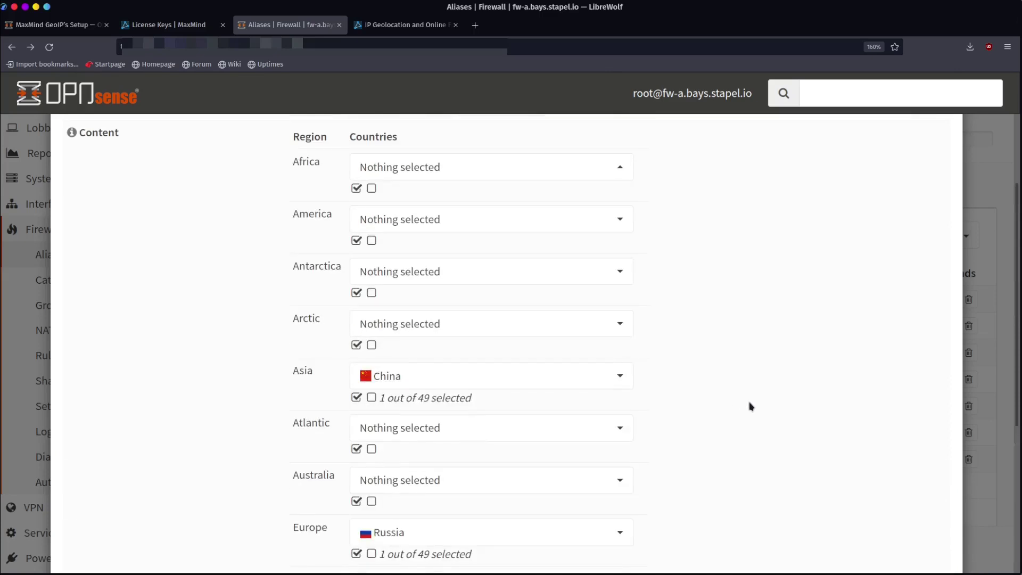
scroll(755, 397, "down", 2)
scroll(760, 391, "down", 3)
left_click(362, 465)
left_click(294, 435)
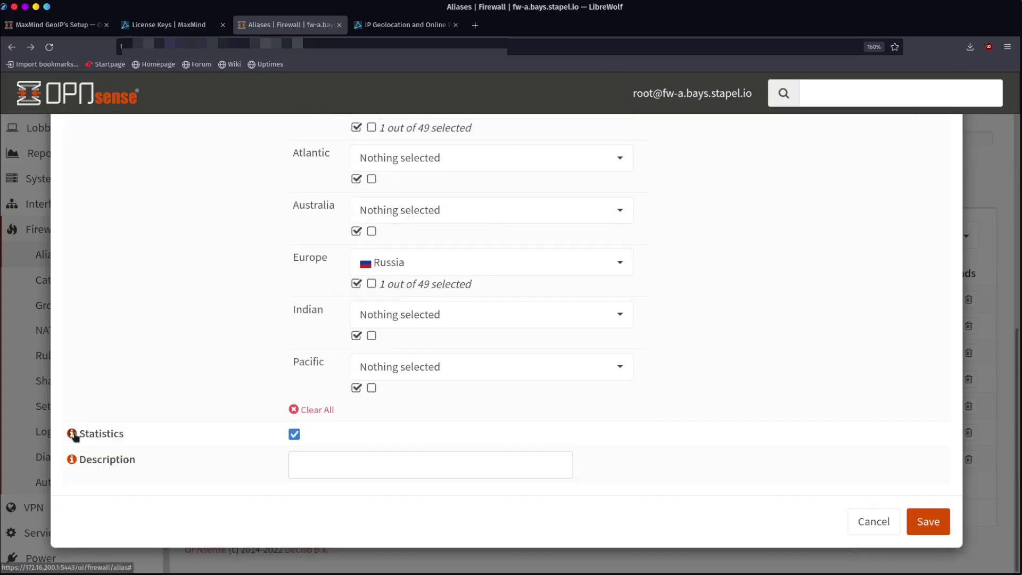
left_click(72, 432)
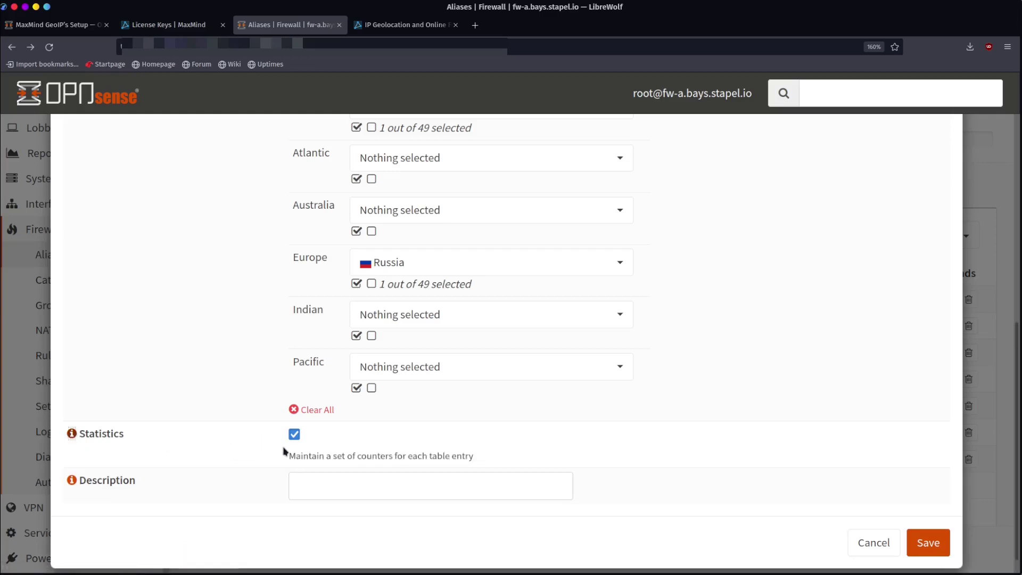
left_click(72, 434)
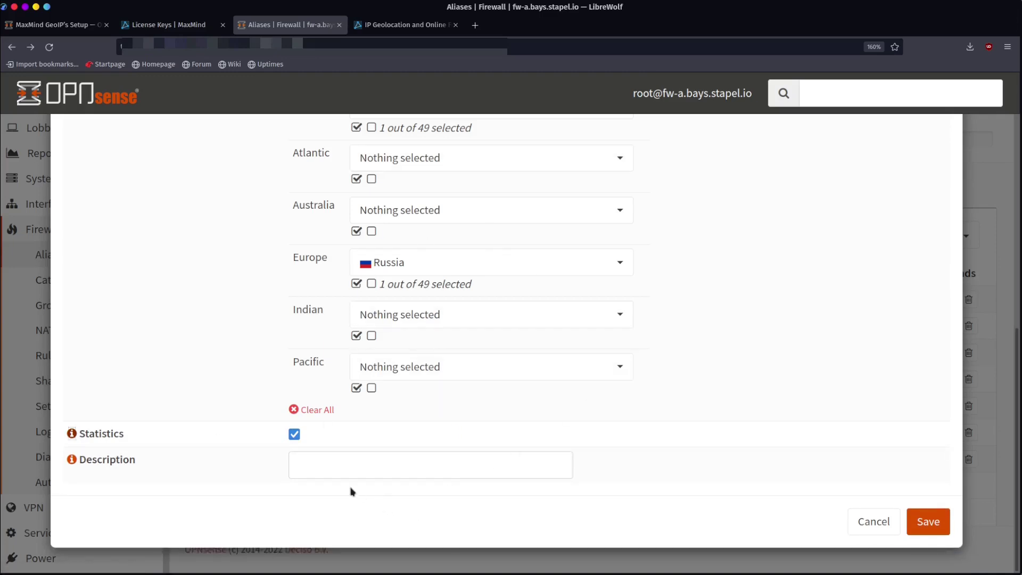
- Enter the alias description 'Block China and Russia'
left_click(366, 465)
scroll(762, 413, "up", 10)
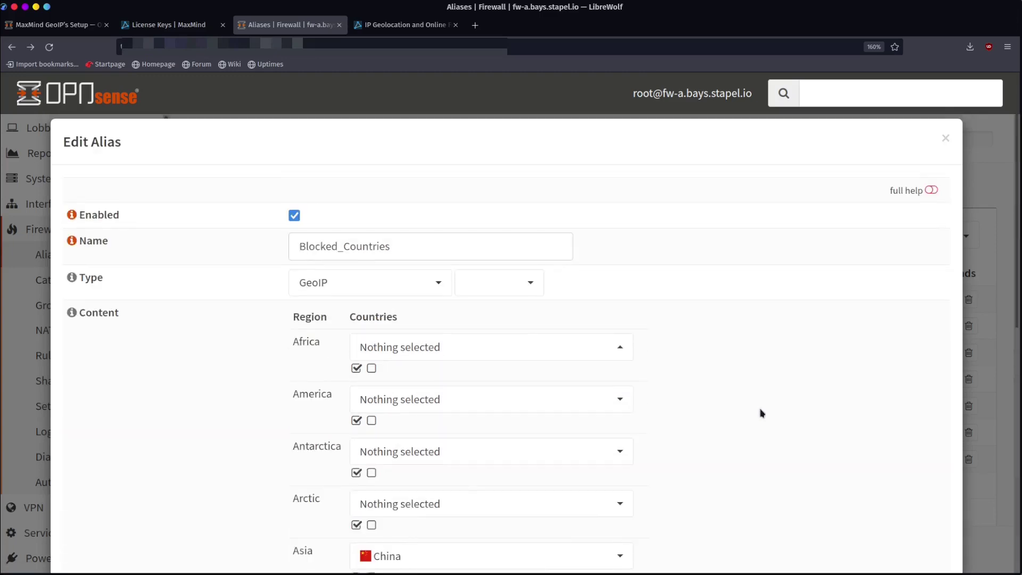
scroll(762, 413, "down", 8)
scroll(742, 413, "up", 8)
scroll(743, 414, "down", 6)
scroll(743, 416, "down", 2)
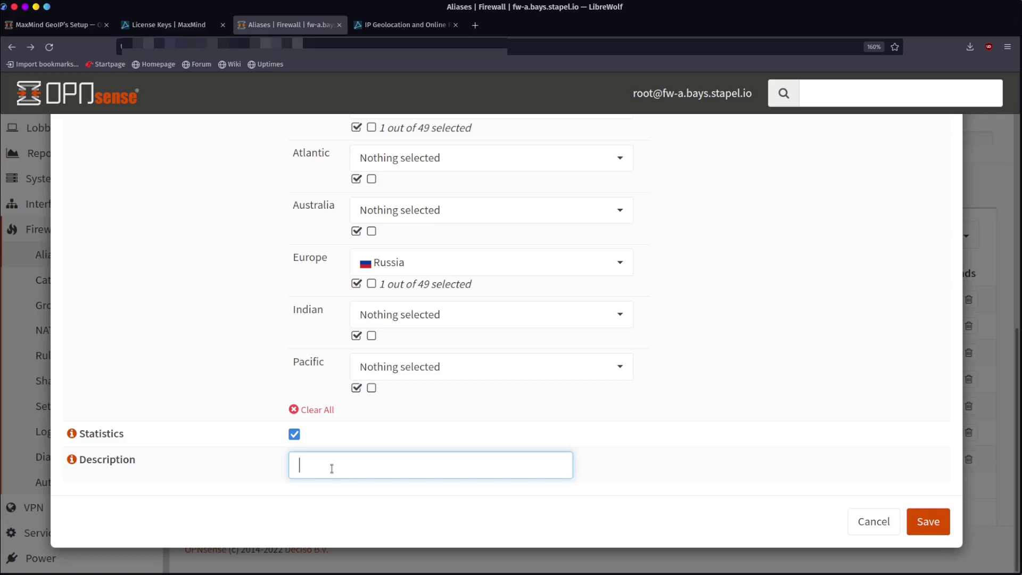
type("Block China and Russio")
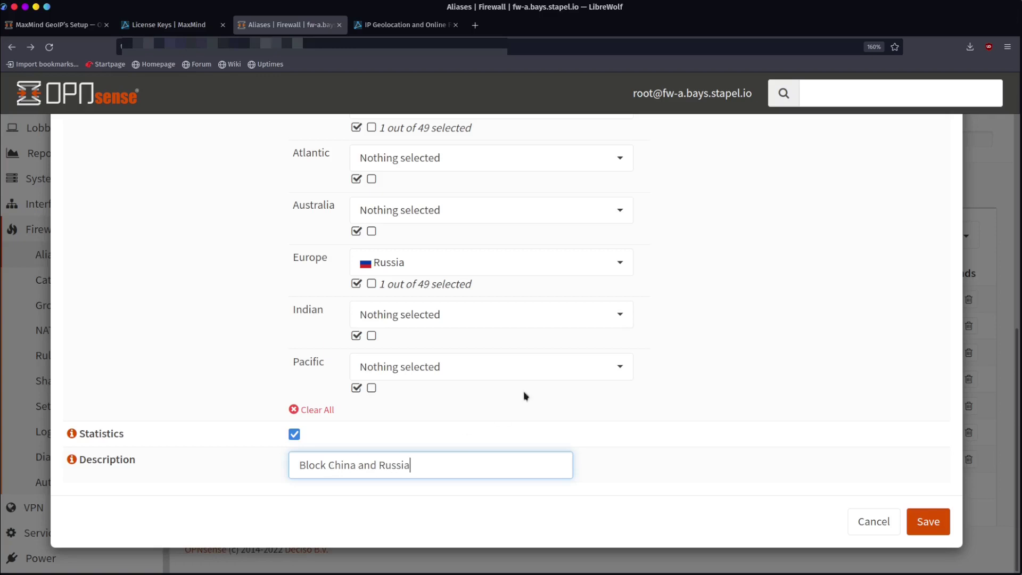
- Remove the leftover suffix so the alias name reads Blocked_Countries
scroll(652, 337, "up", 10)
left_click(457, 264)
key("BackSpace")
key("BackSpace")
key("BackSpace")
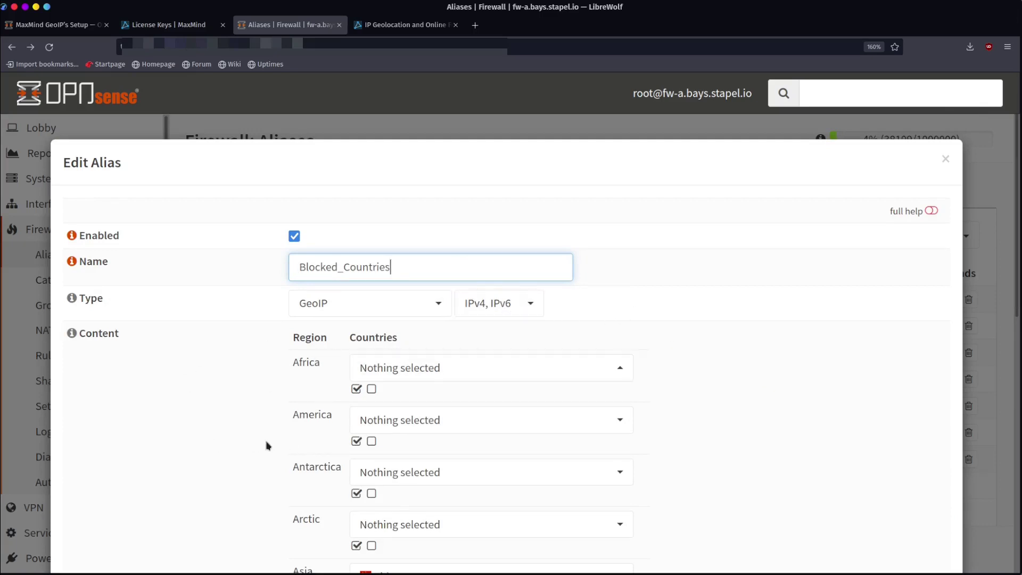
scroll(269, 445, "down", 5)
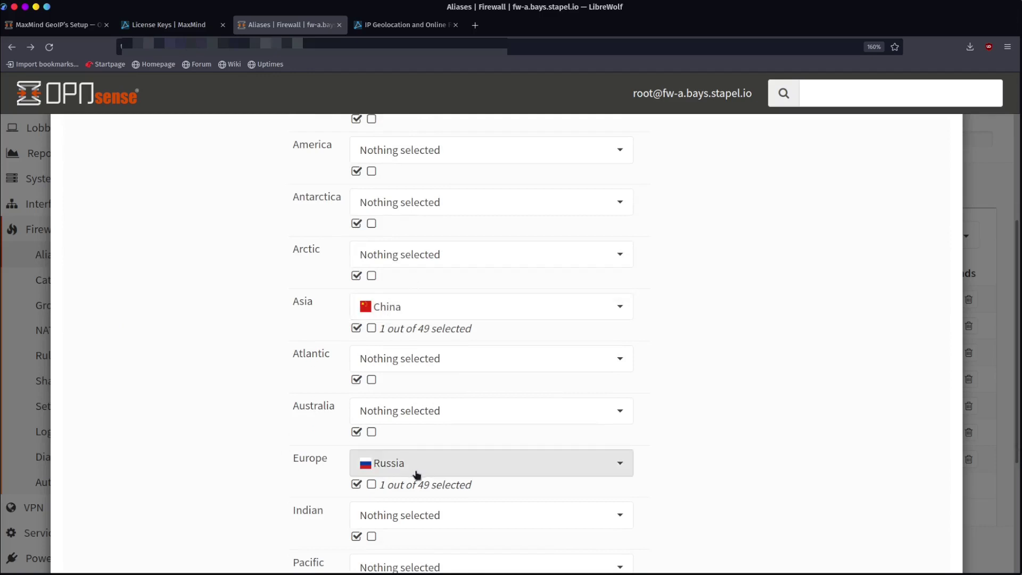
scroll(240, 453, "down", 3)
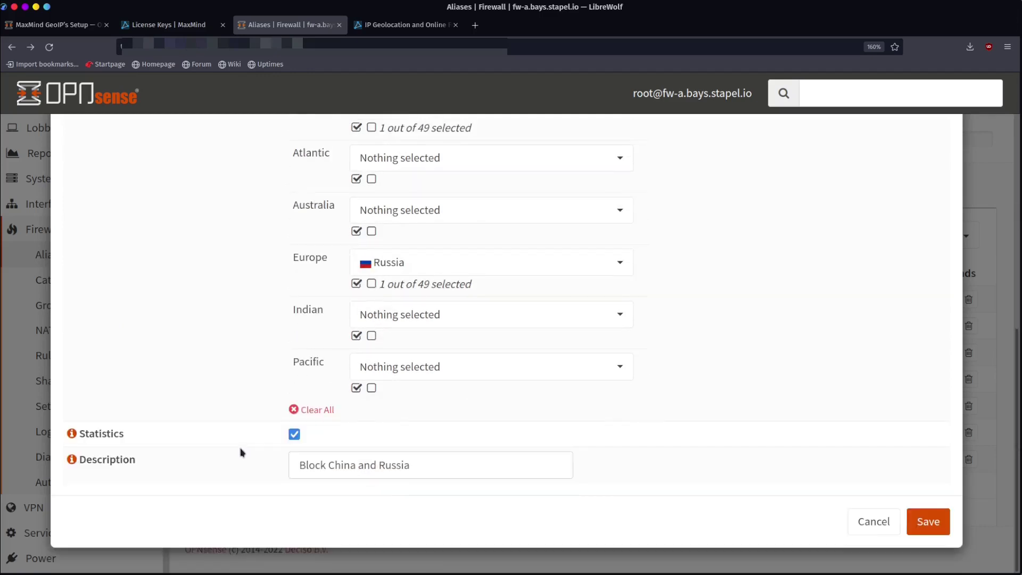
- Save the Blocked_Countries GeoIP alias (CN, RU) and go to the WAN_Verizon firewall rules
left_click(928, 520)
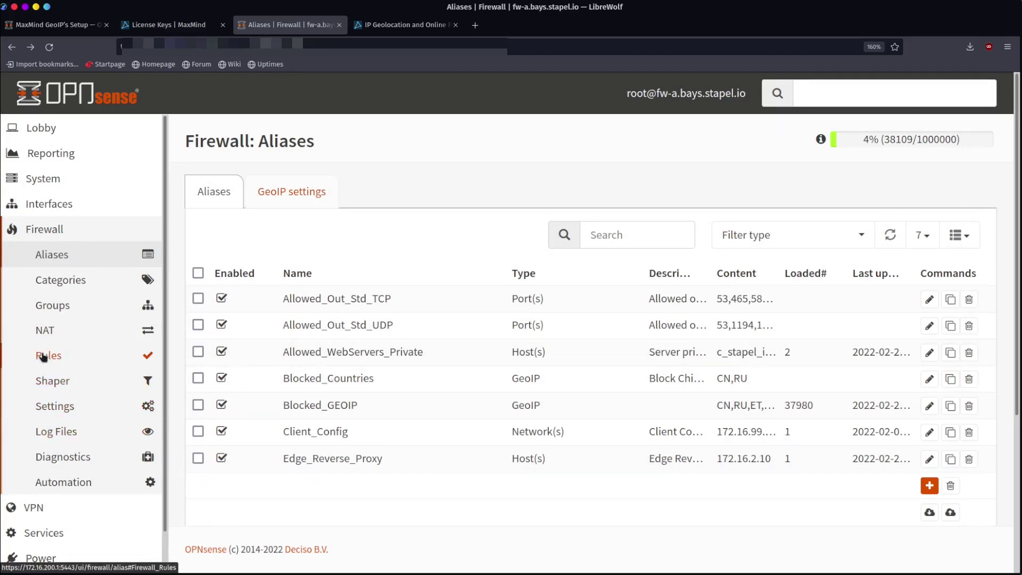
left_click(44, 355)
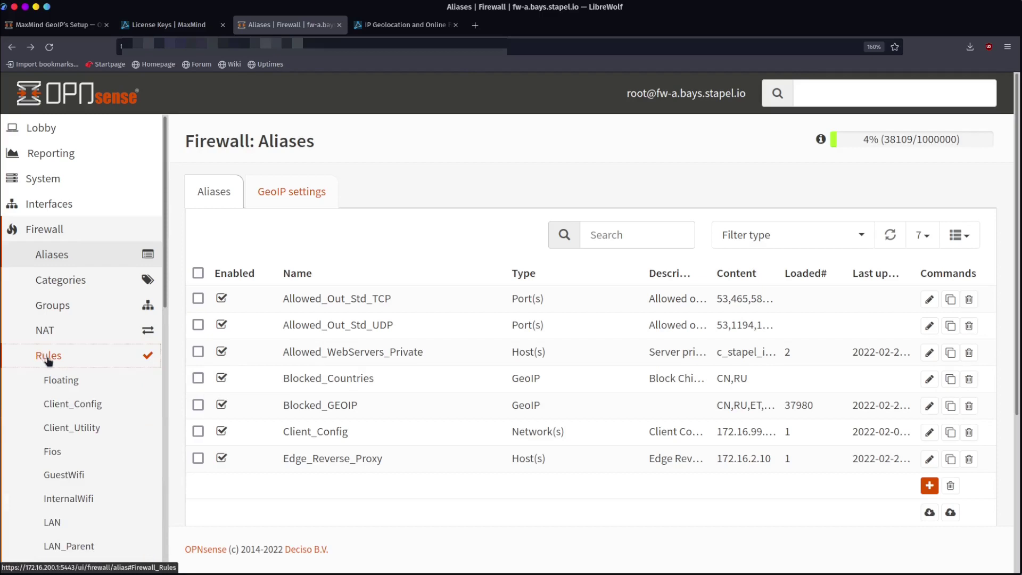
scroll(52, 363, "down", 5)
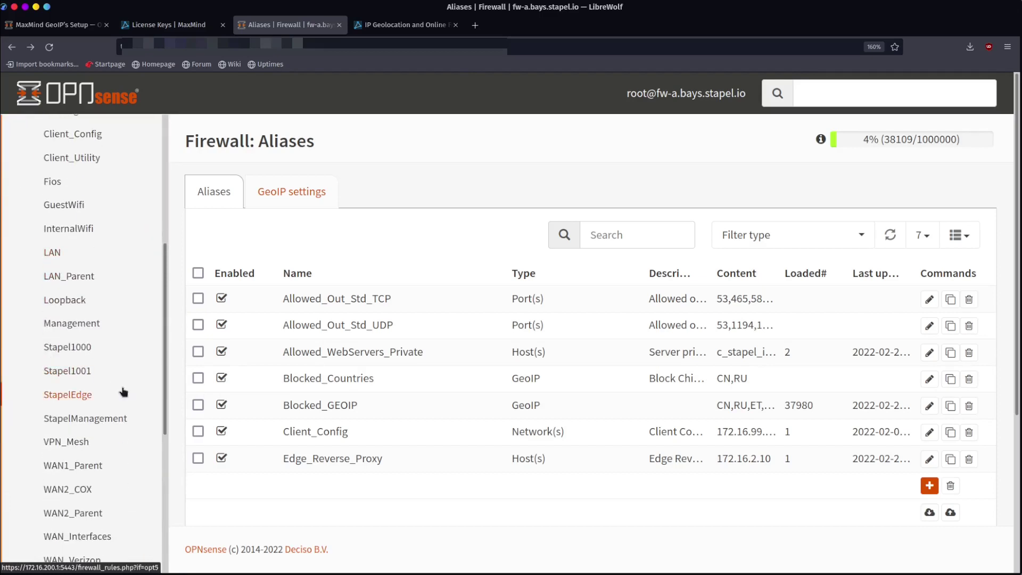
scroll(123, 392, "down", 3)
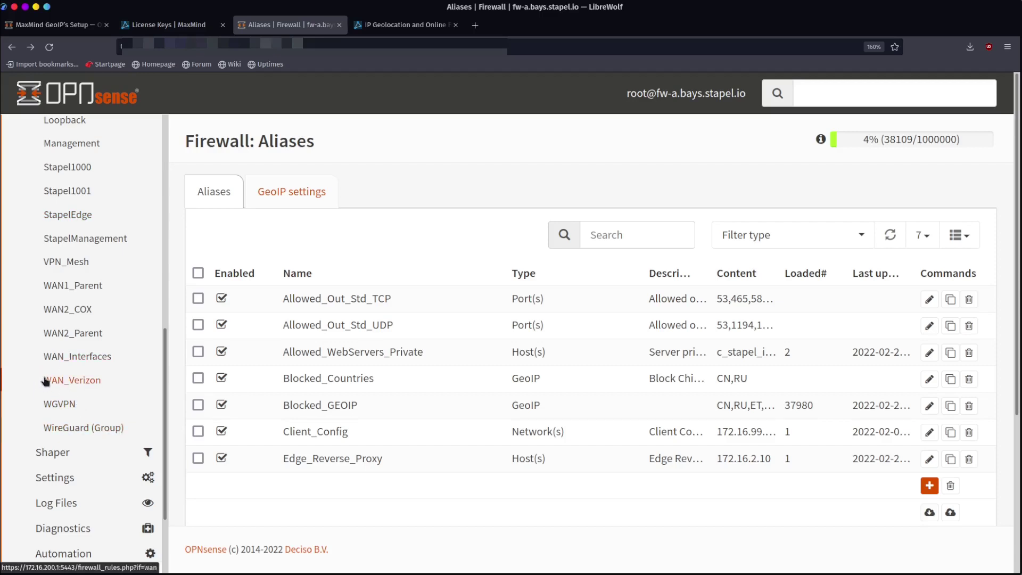
left_click(74, 385)
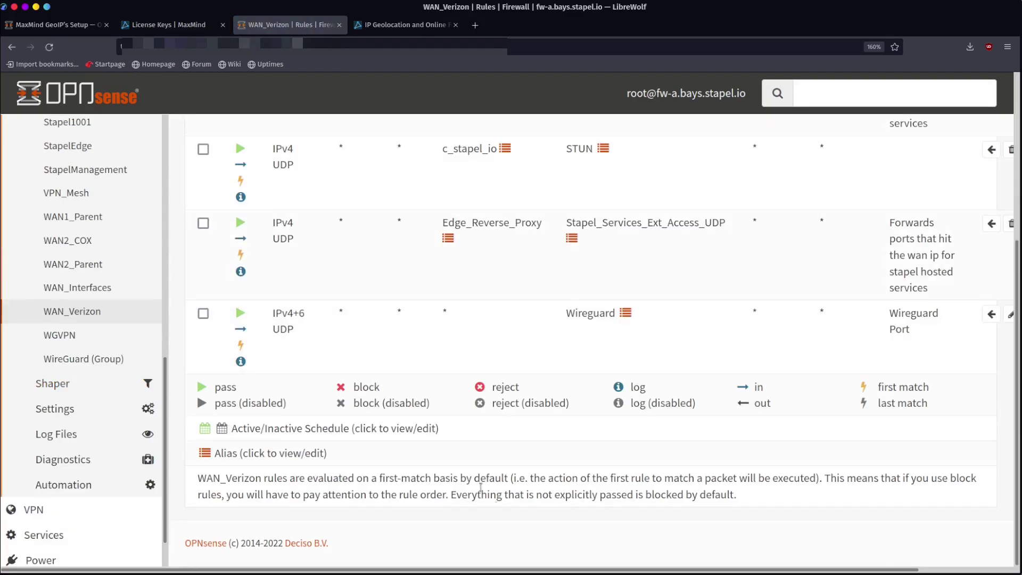
scroll(479, 490, "up", 5)
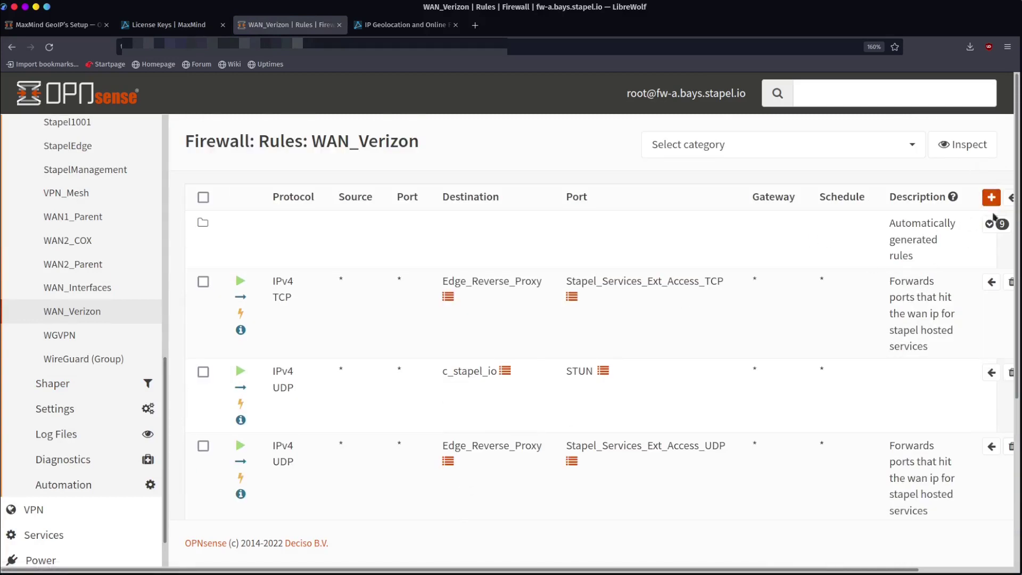
- Add a new WAN_Verizon rule with action Block, TCP/IP version IPv4+IPv6, and protocol any
left_click(993, 200)
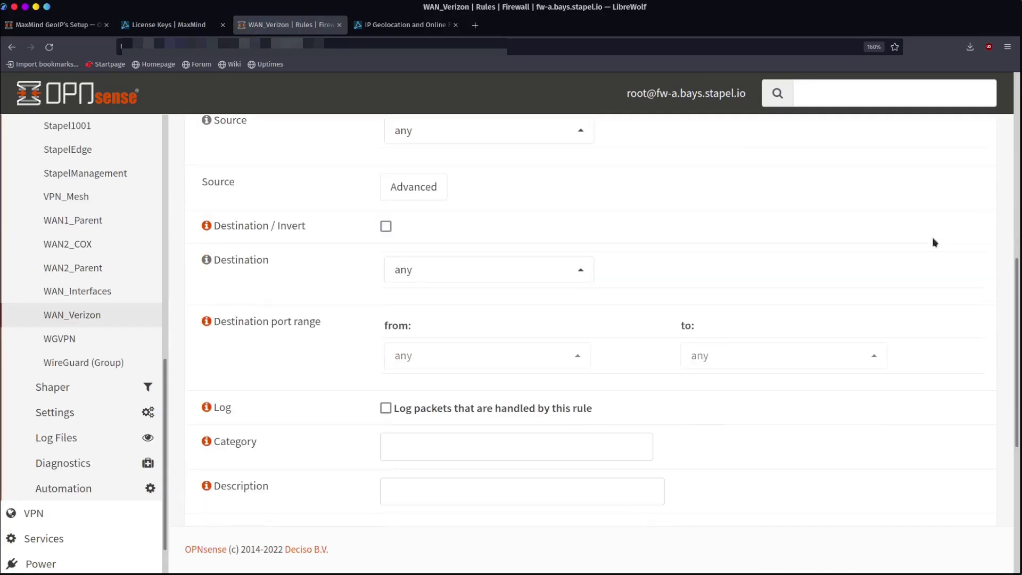
scroll(802, 392, "up", 5)
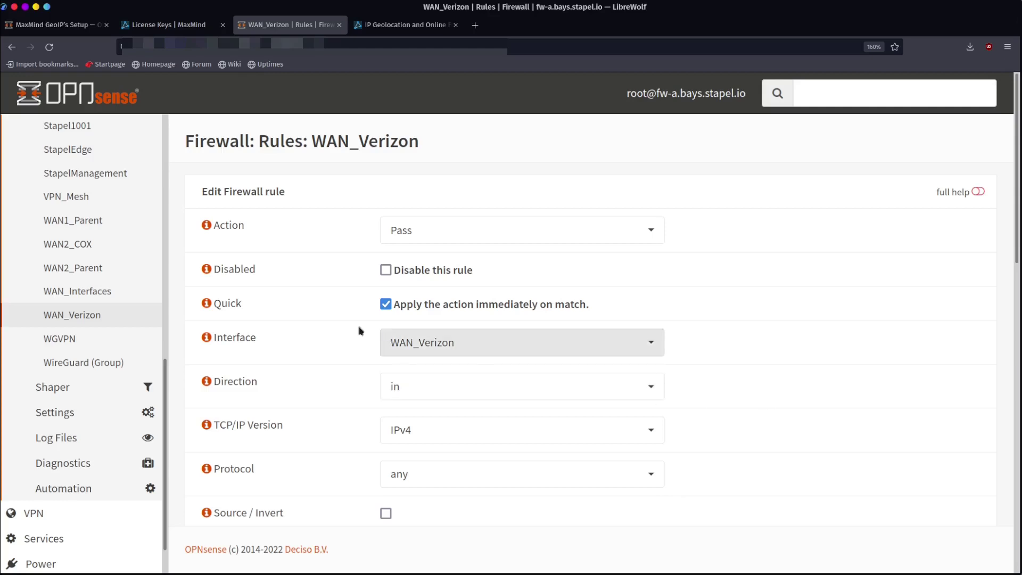
left_click(435, 230)
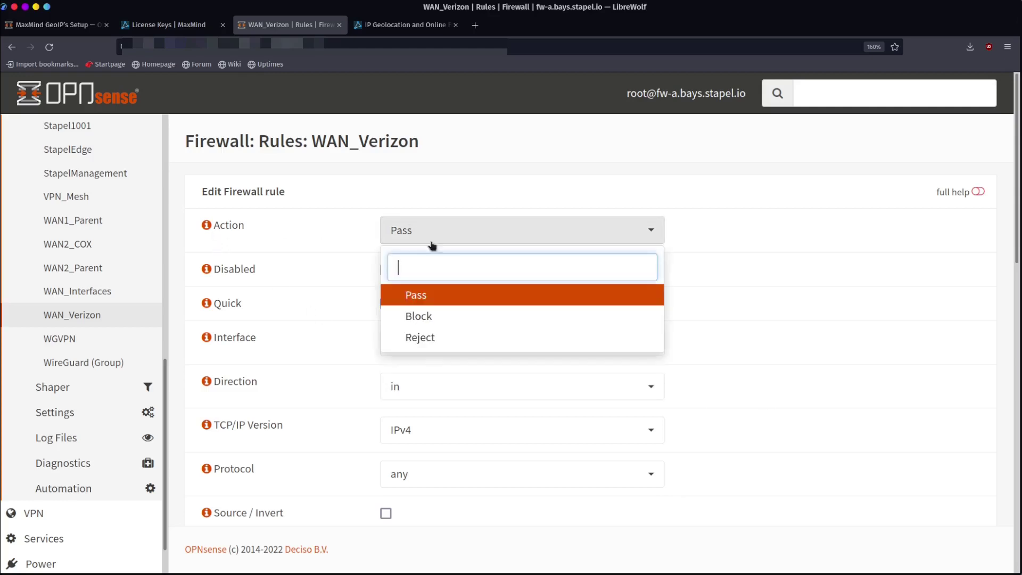
left_click(423, 318)
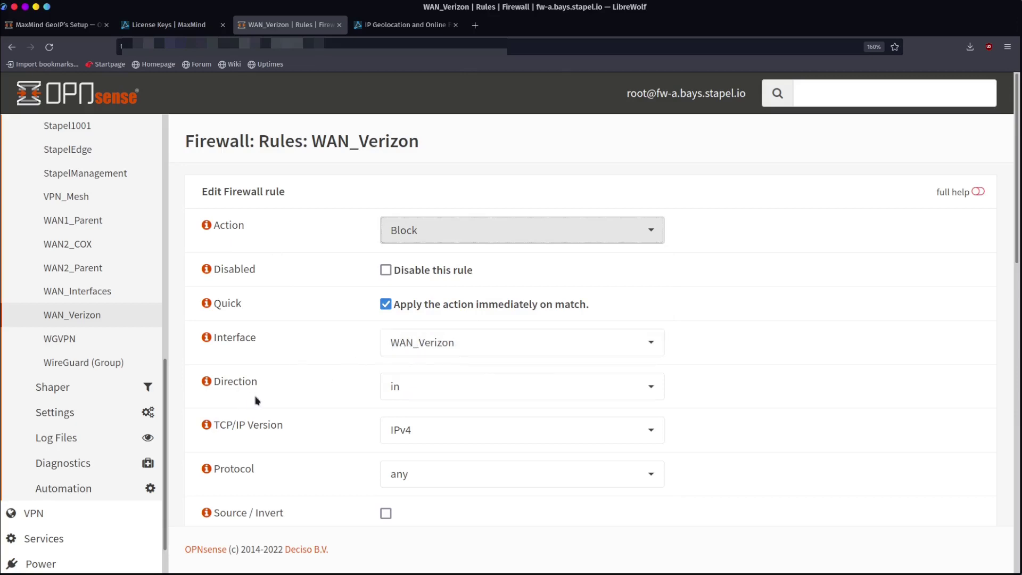
left_click(456, 439)
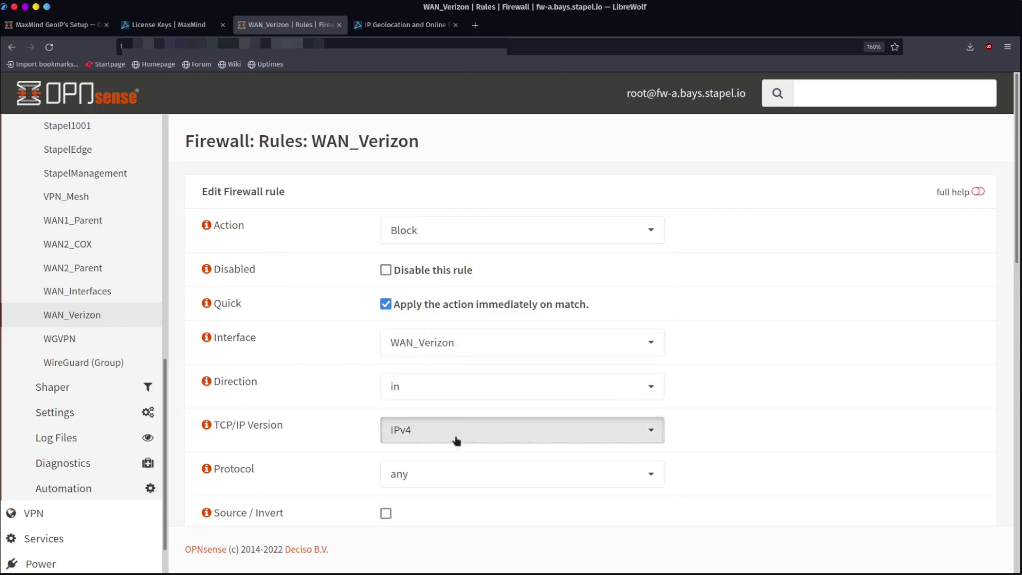
left_click(457, 439)
left_click(531, 538)
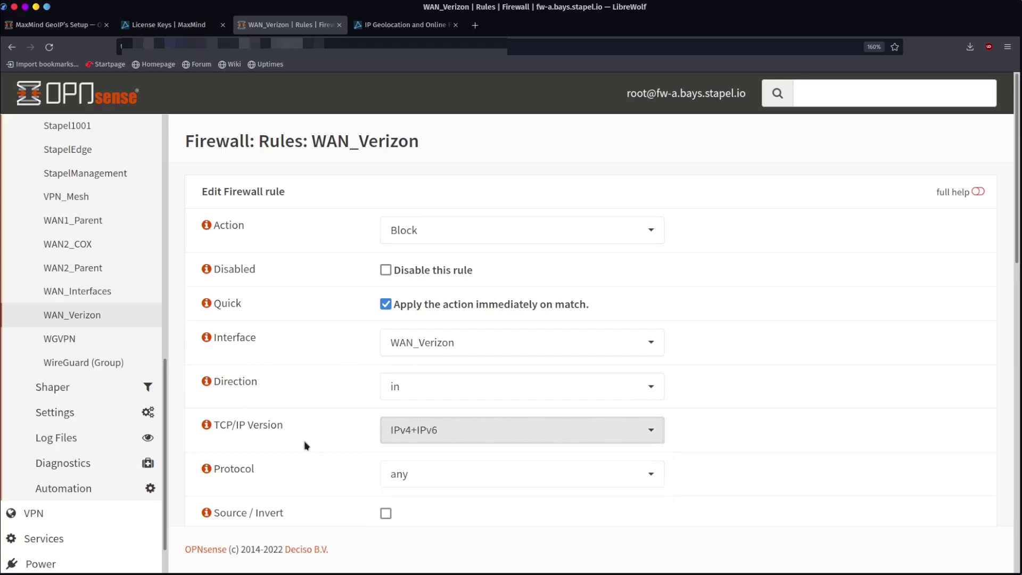
scroll(306, 446, "down", 4)
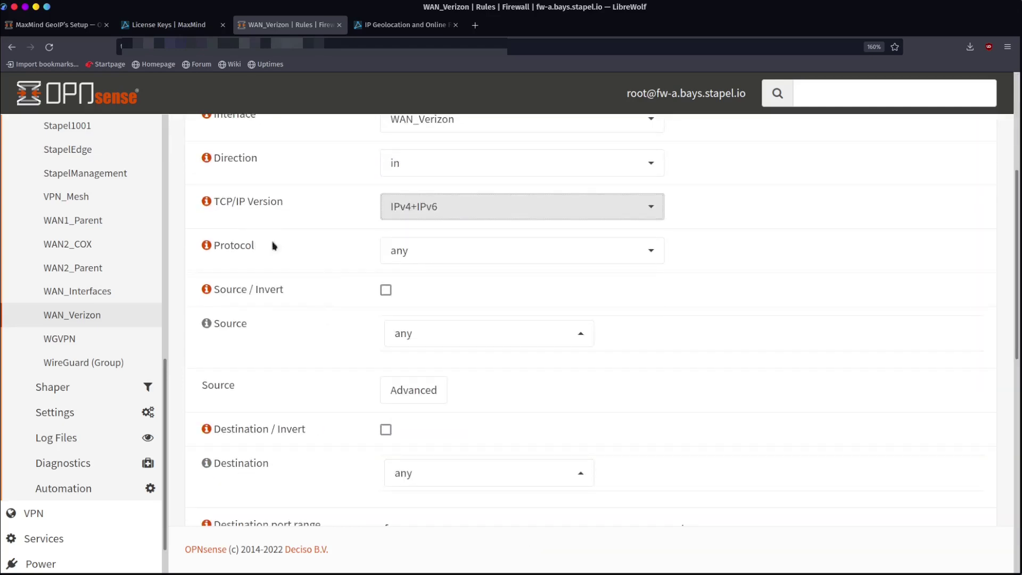
left_click(430, 259)
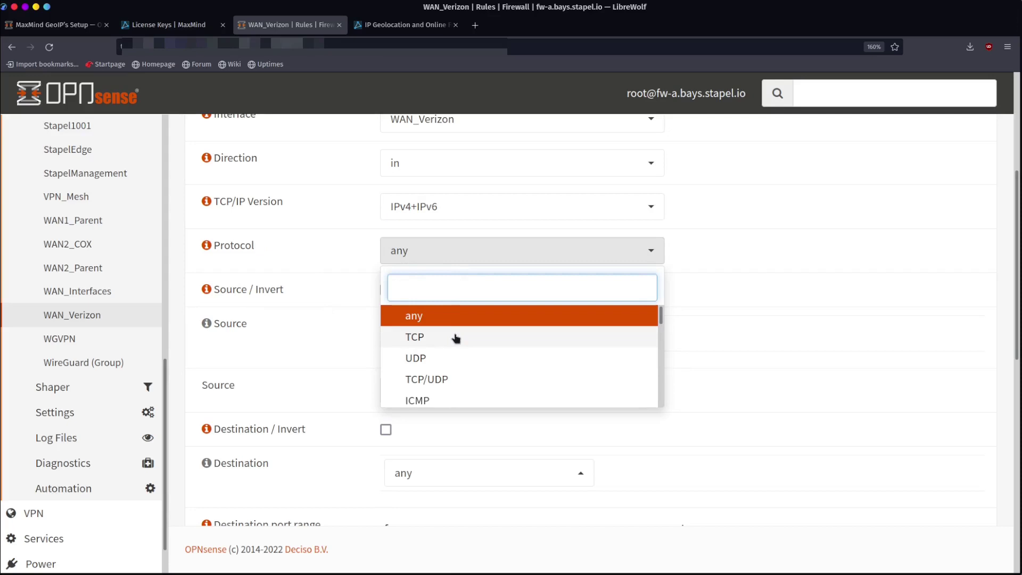
scroll(449, 358, "down", 6)
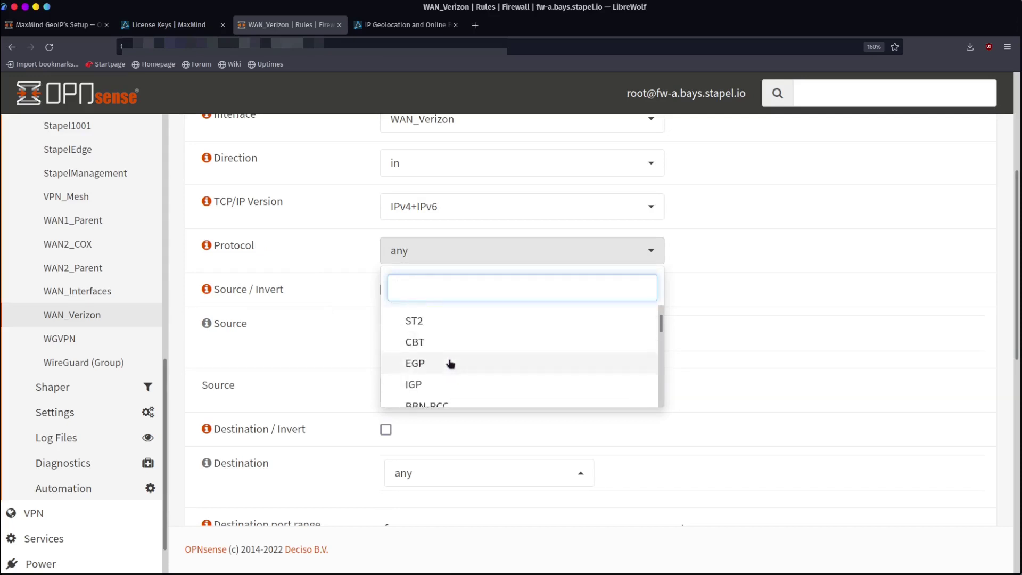
left_click(313, 283)
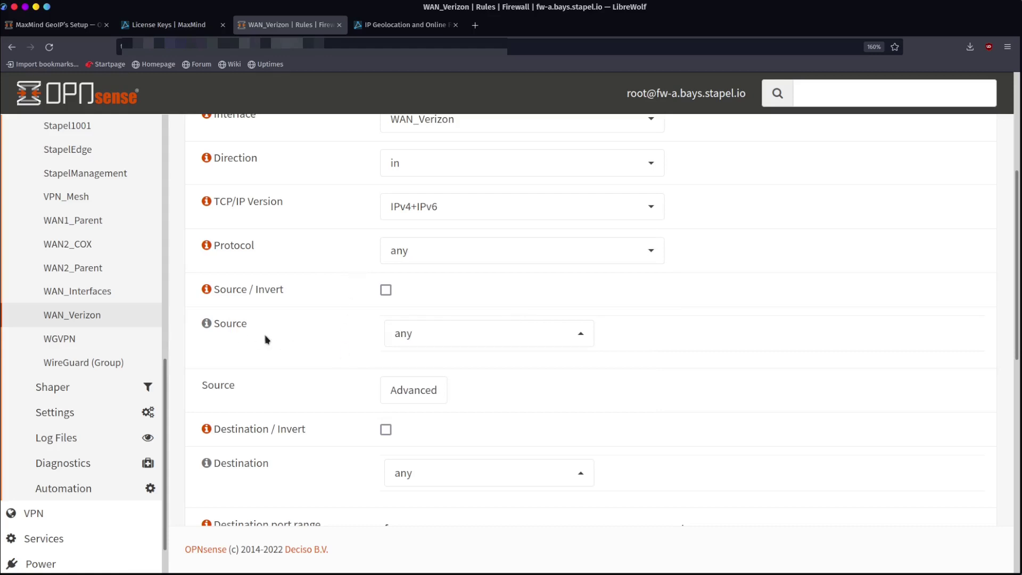
- Set the rule's source to the Blocked_Countries alias
left_click(468, 342)
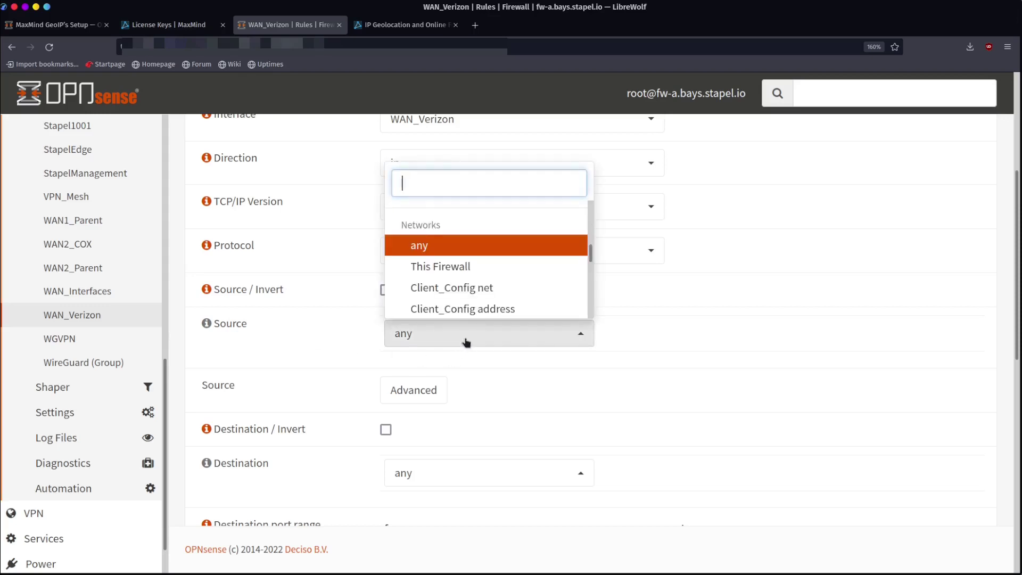
type("block")
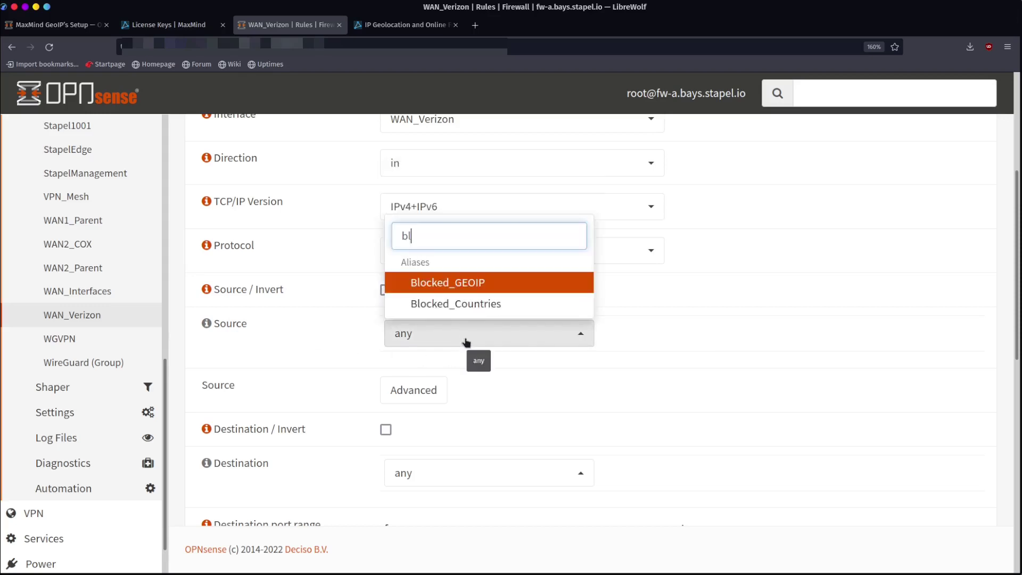
left_click(462, 311)
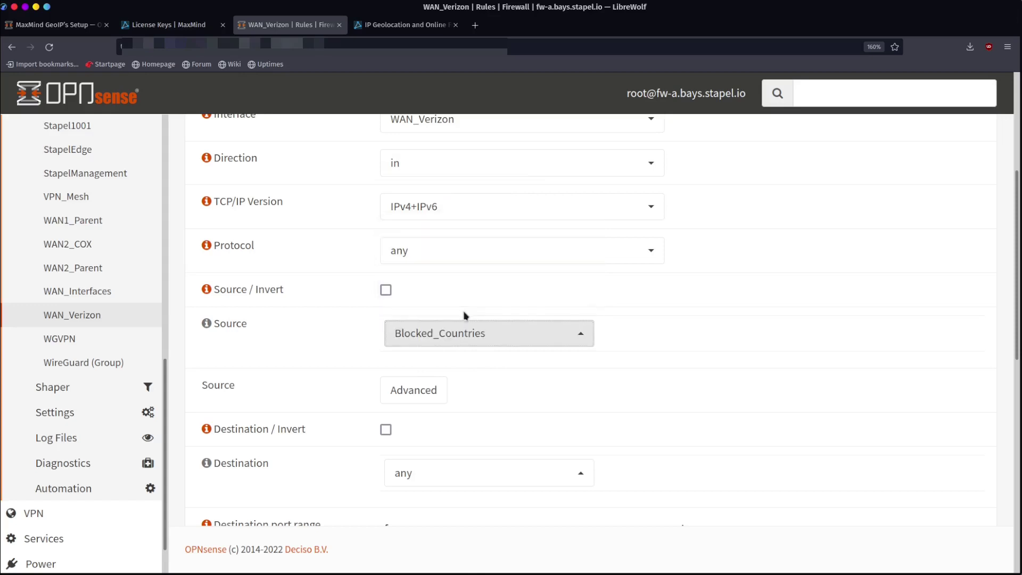
left_click(329, 339)
- Enable logging of packets handled by this rule and save it
scroll(319, 424, "down", 4)
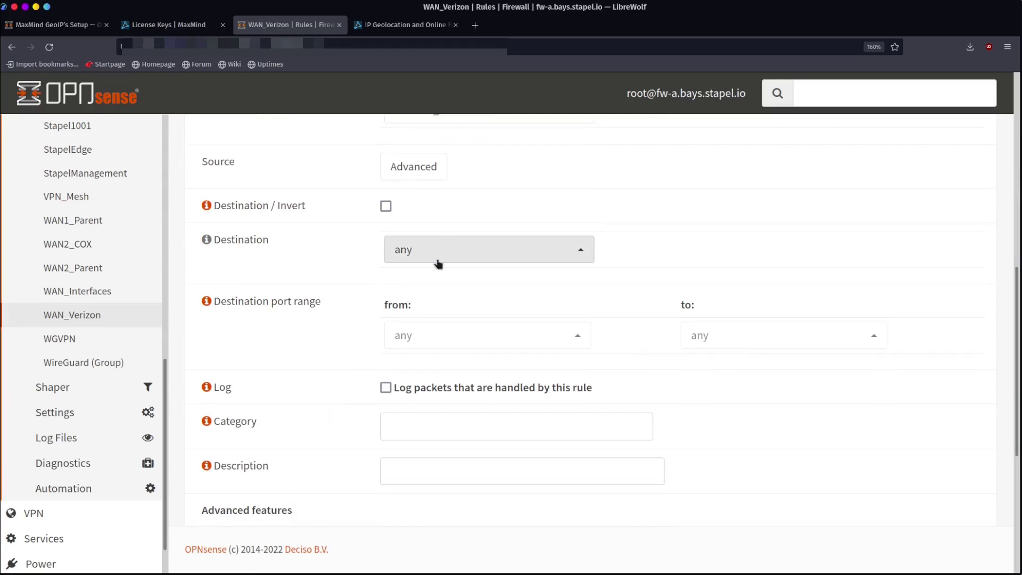
scroll(325, 284, "up", 5)
scroll(346, 330, "up", 1)
scroll(298, 404, "down", 4)
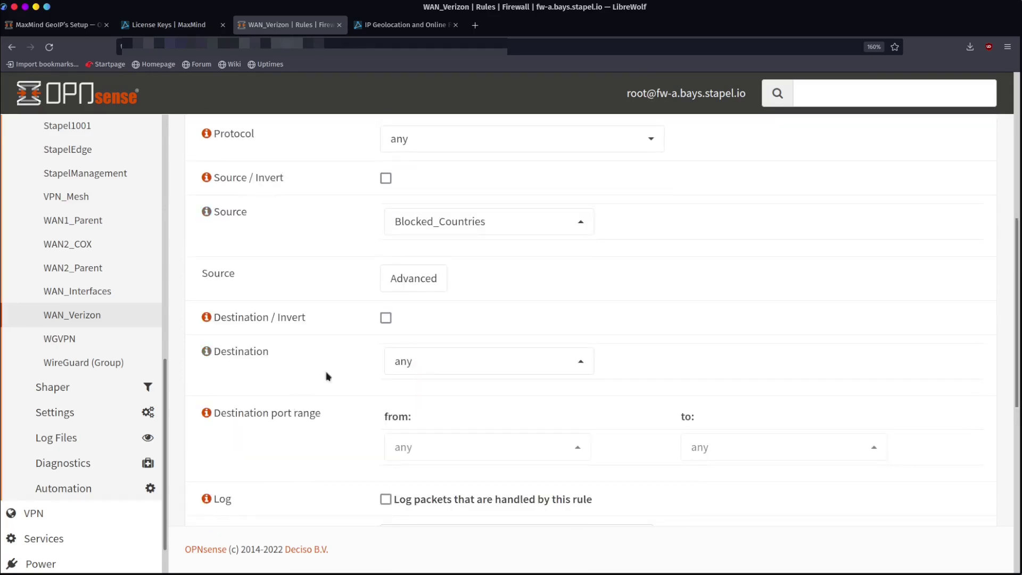
scroll(311, 399, "down", 4)
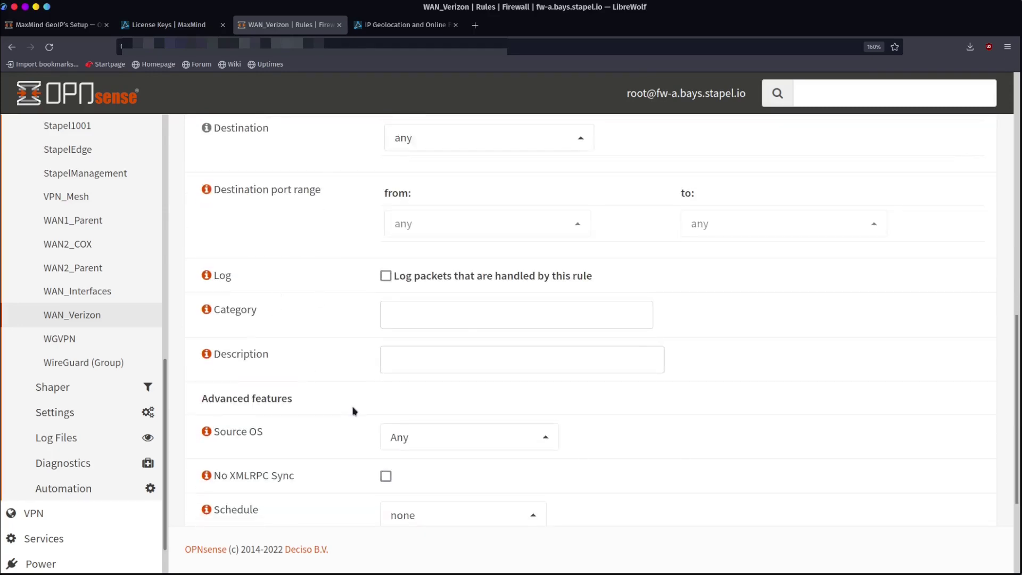
left_click(386, 276)
scroll(292, 319, "down", 3)
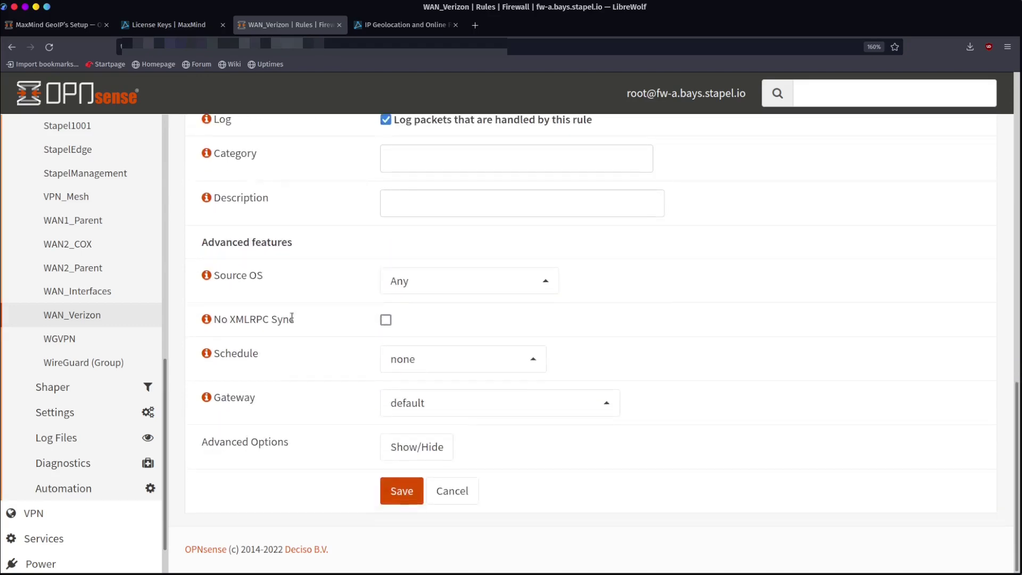
left_click(402, 499)
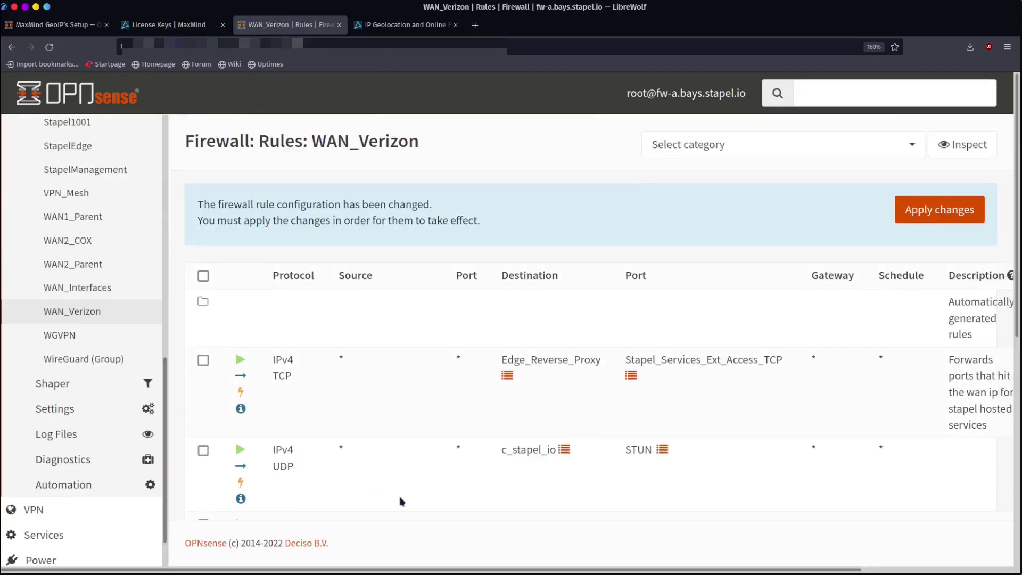
- Move the Blocked_Countries rule above the first rule in the WAN_Verizon list
scroll(464, 452, "down", 5)
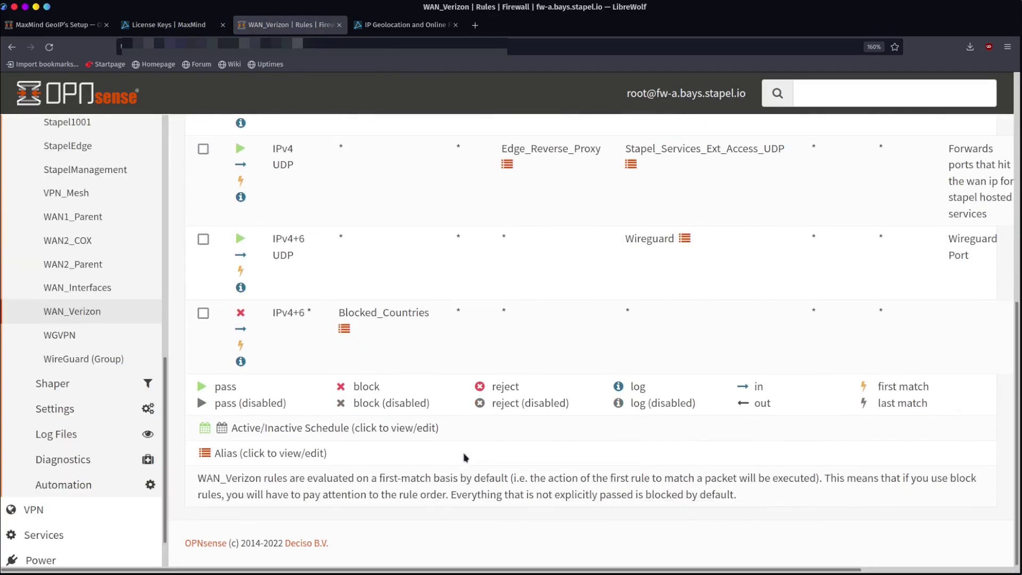
mouse_move(386, 311)
key("ctrl+minus")
key("ctrl+minus")
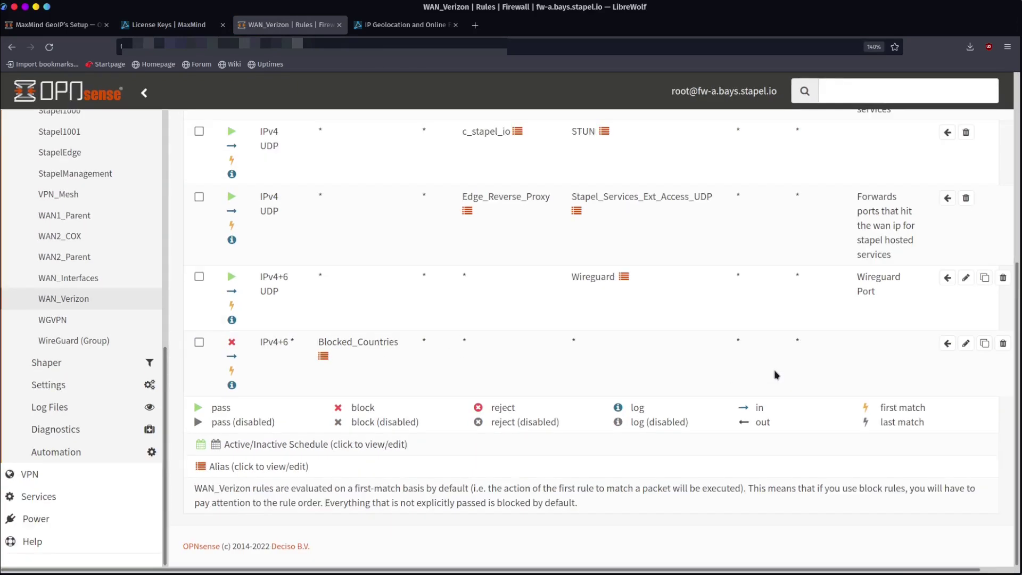
scroll(776, 377, "up", 5)
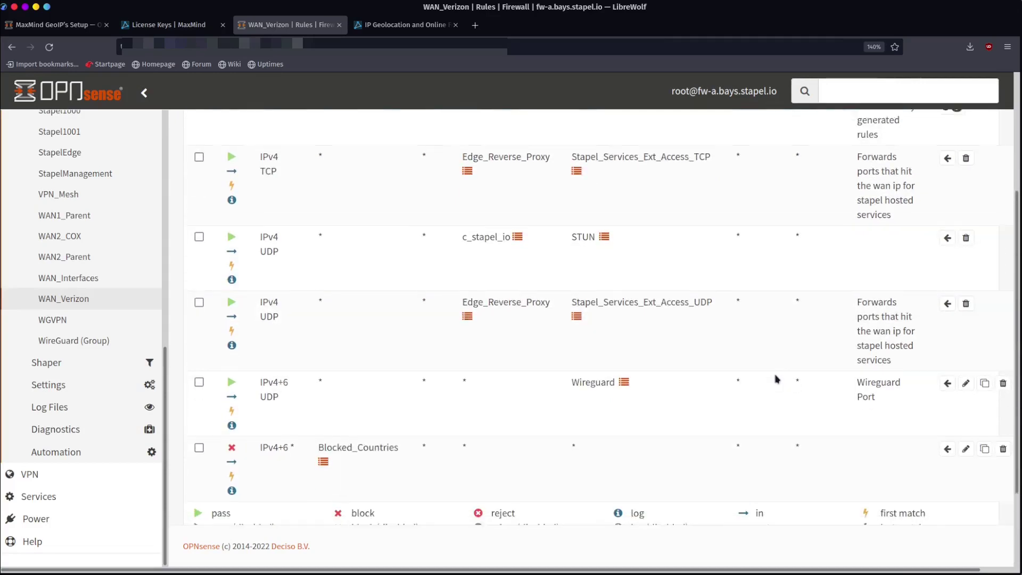
mouse_move(612, 320)
scroll(413, 298, "down", 3)
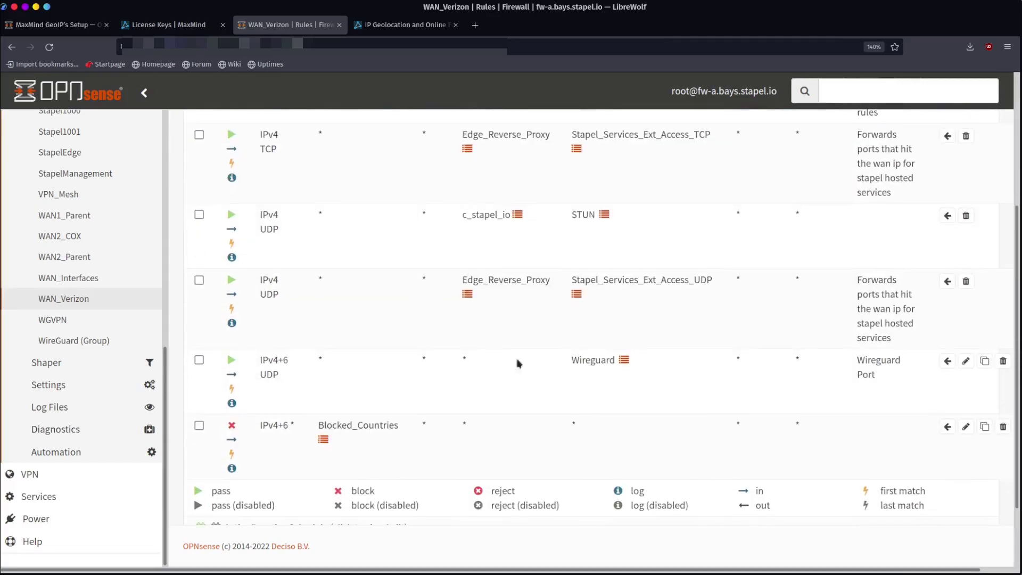
scroll(542, 379, "down", 2)
left_click(199, 342)
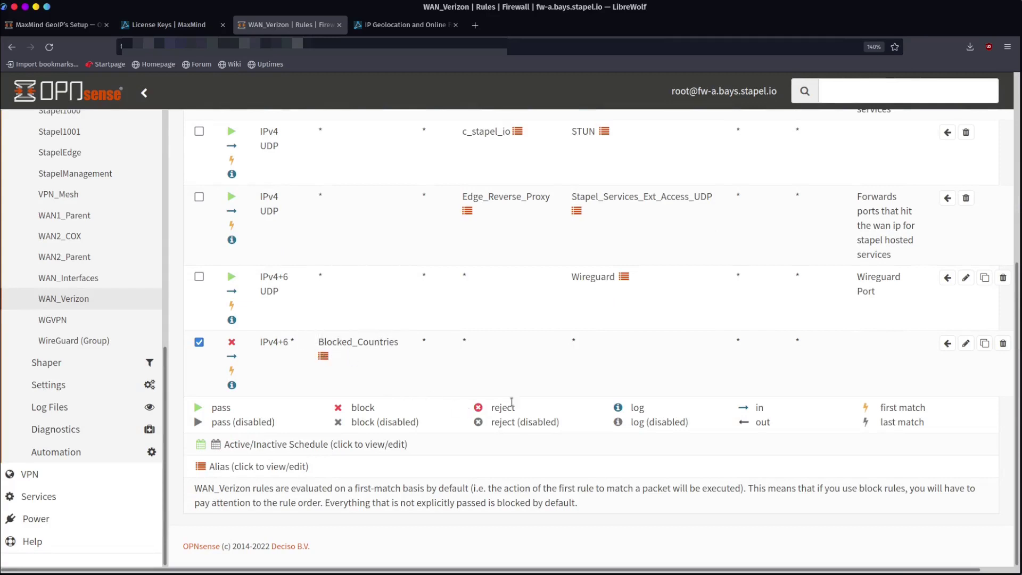
scroll(760, 393, "up", 2)
scroll(760, 394, "up", 5)
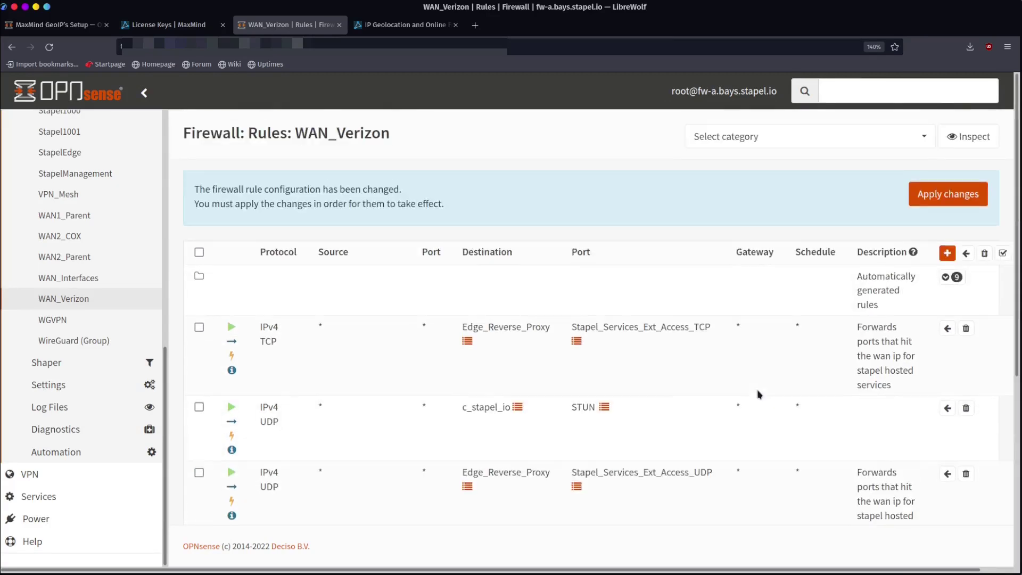
left_click(947, 329)
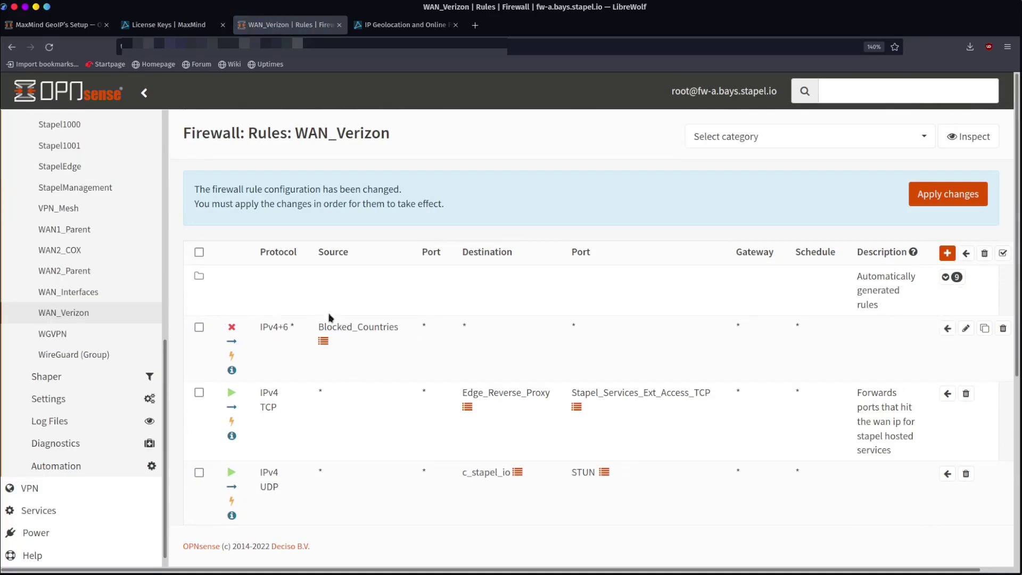
- Apply the pending firewall changes and check the Live View firewall log
left_click(947, 193)
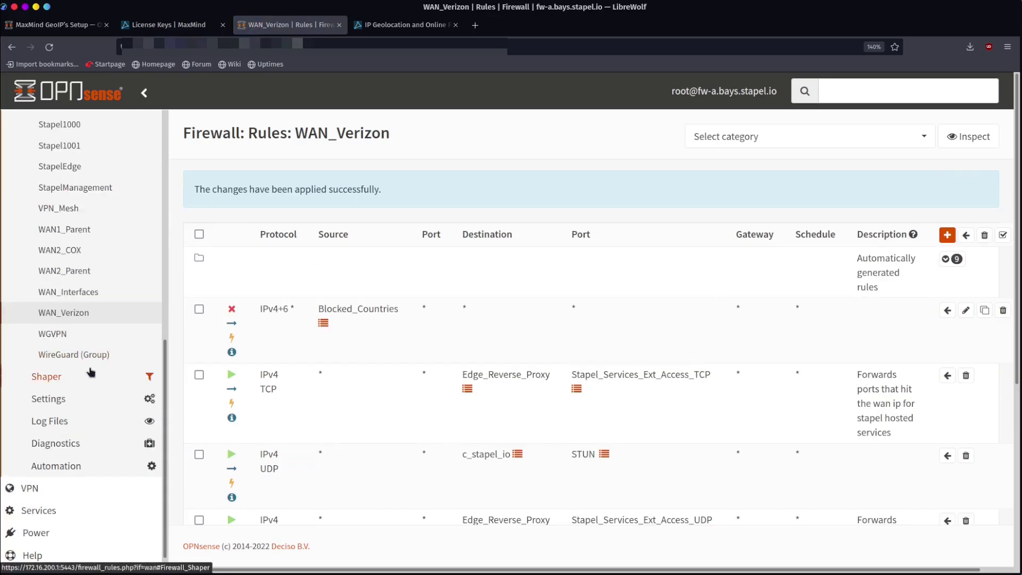
scroll(91, 372, "up", 3)
scroll(90, 376, "down", 3)
left_click(64, 420)
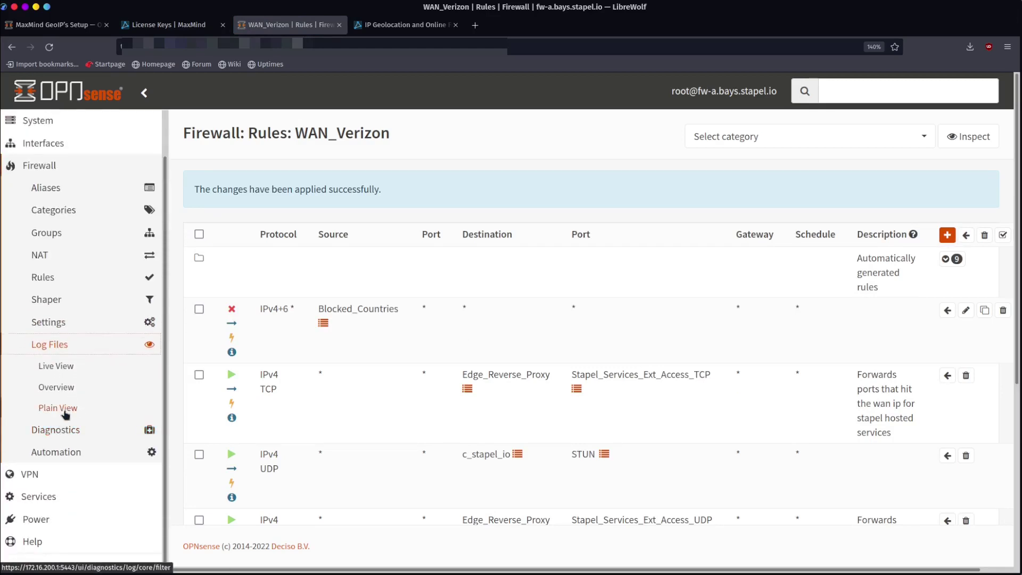
left_click(64, 365)
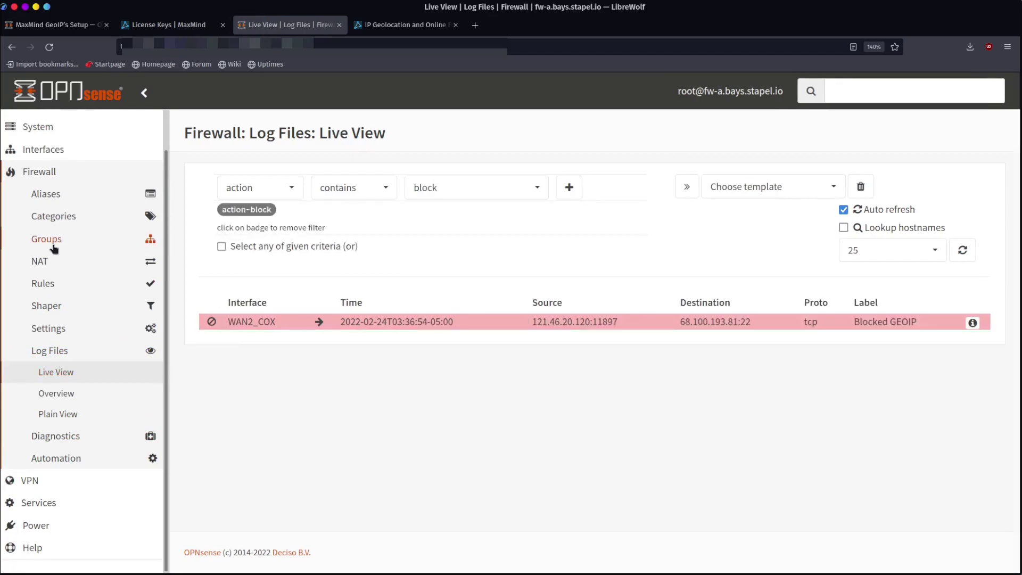
- Return to the WAN_Verizon firewall rules page
left_click(48, 285)
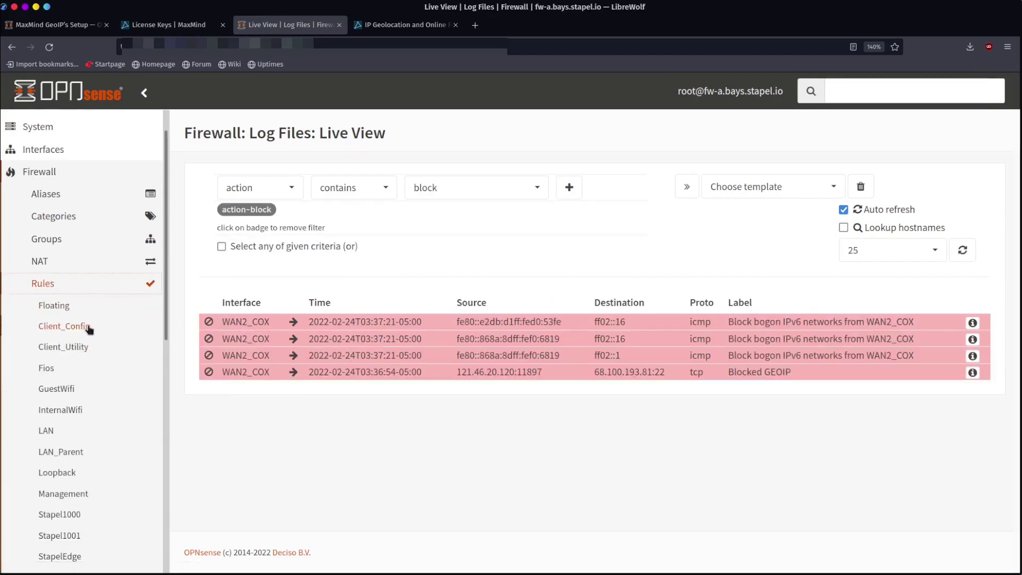
scroll(81, 409, "down", 5)
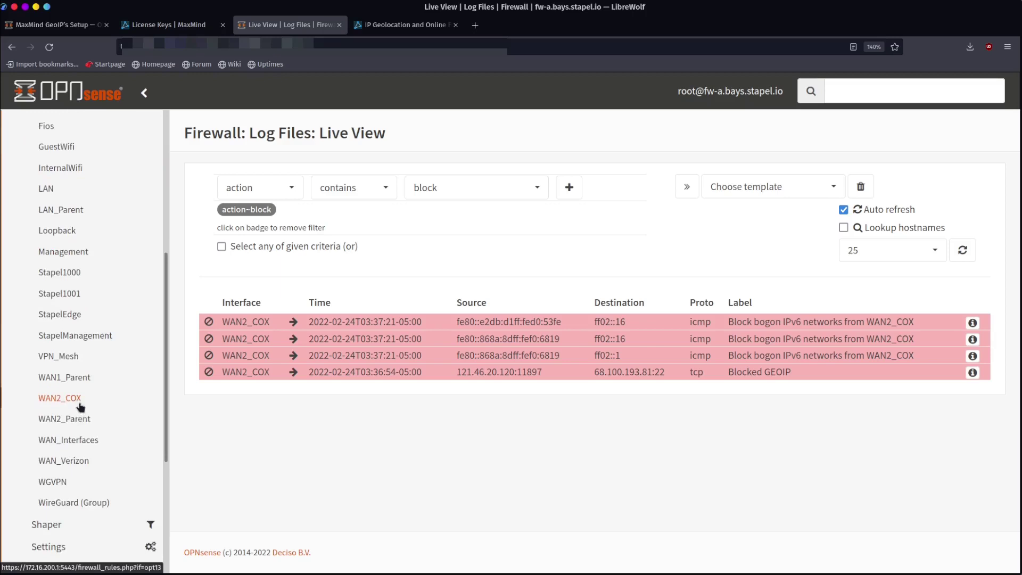
left_click(59, 461)
- Edit the WAN_Verizon block rule: description 'Blocked Countries', category Security, then save
left_click(968, 264)
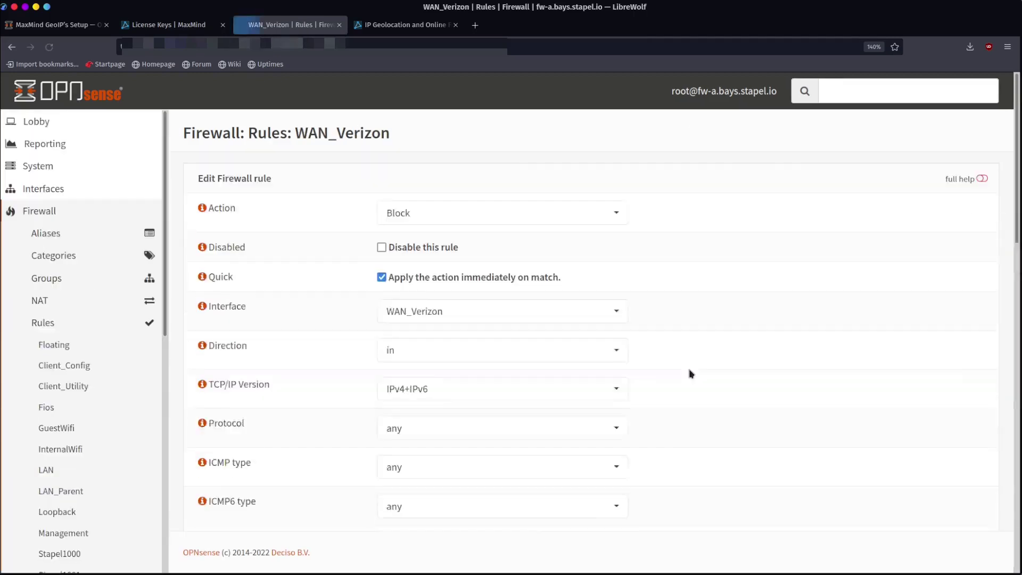
scroll(649, 388, "down", 6)
left_click(421, 477)
type("Blocked Countries")
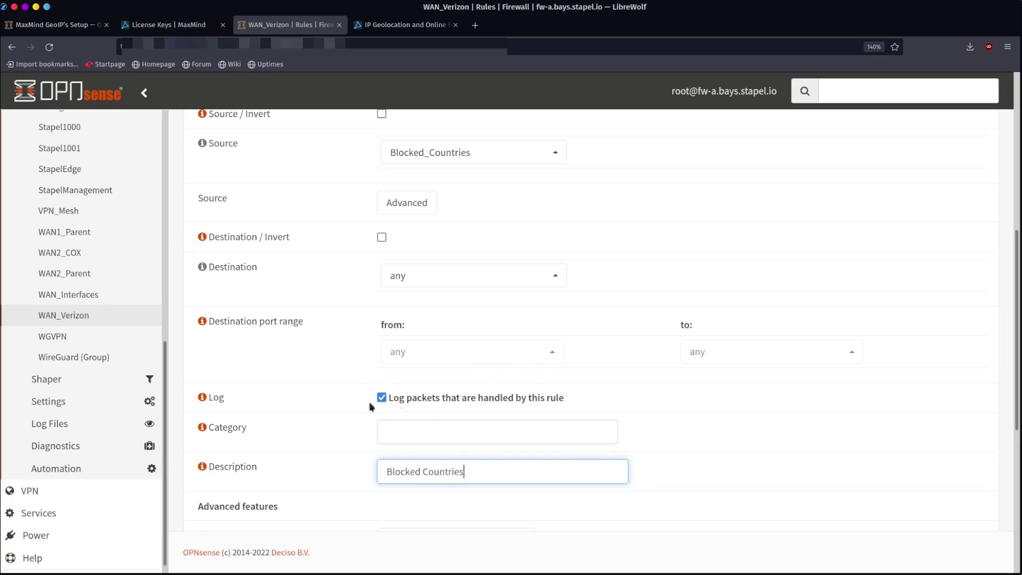
left_click(407, 426)
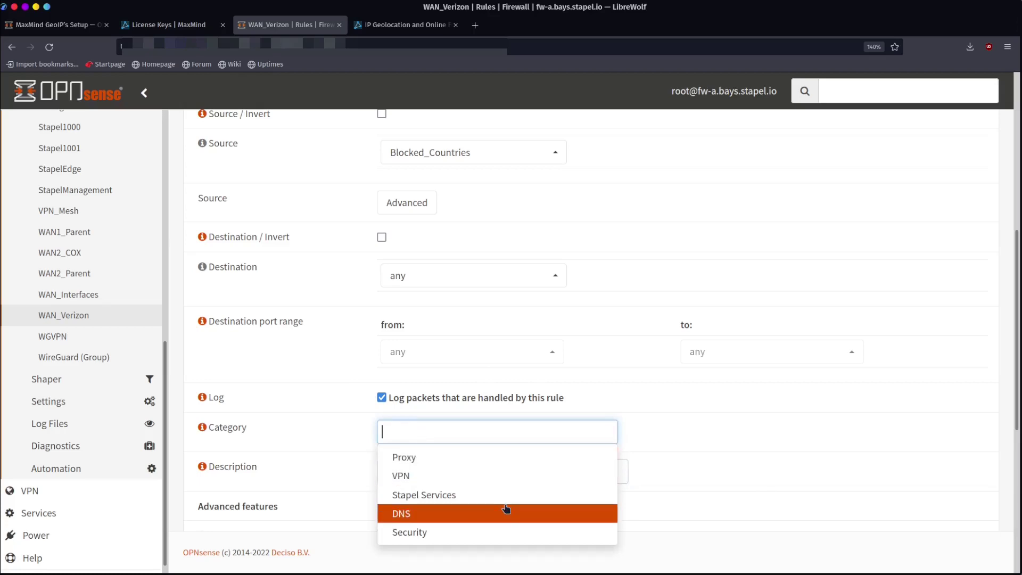
left_click(468, 533)
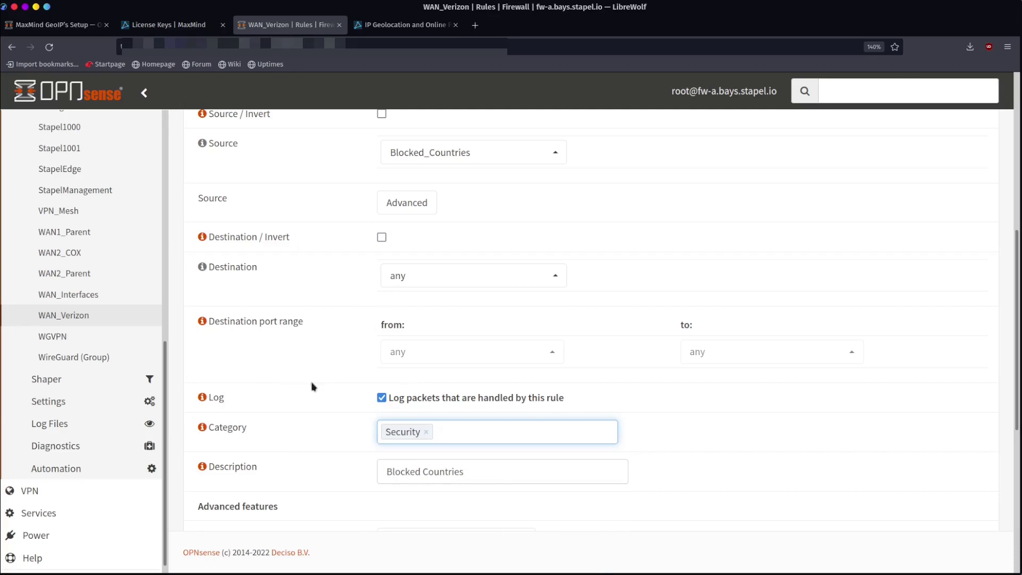
left_click_drag(496, 473, 381, 470)
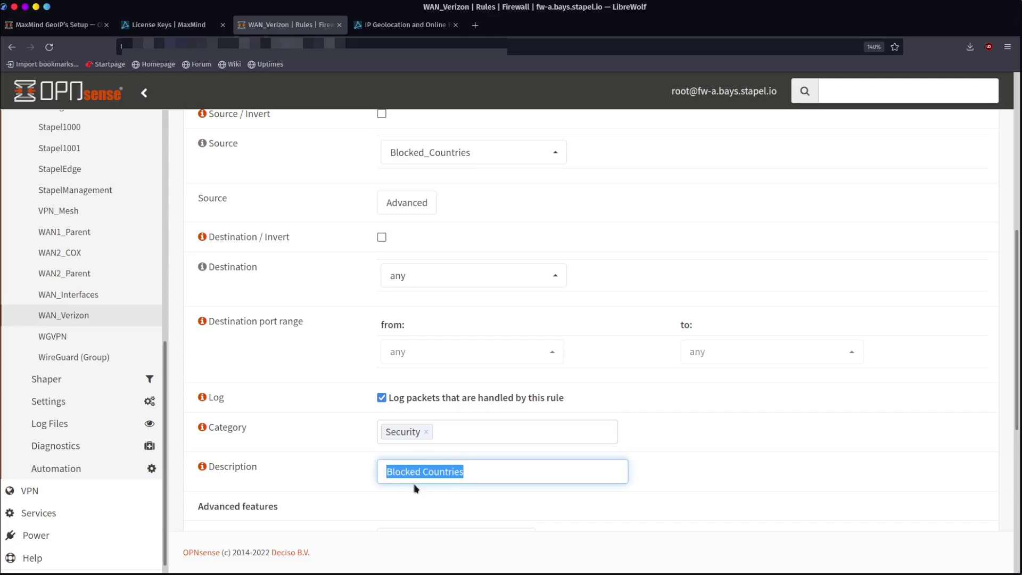
scroll(286, 487, "down", 3)
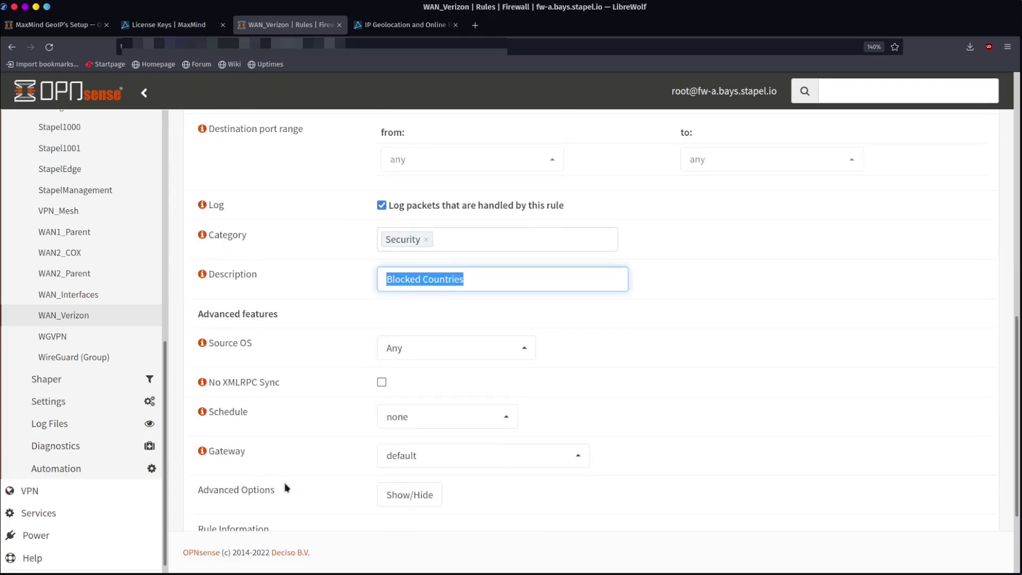
scroll(290, 484, "down", 2)
left_click(392, 500)
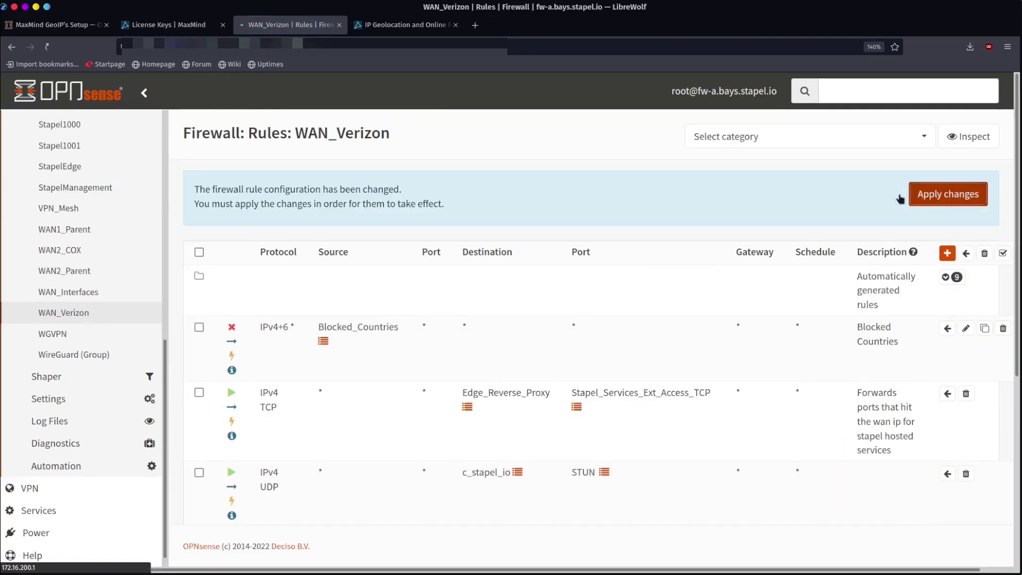
- Apply the changes and filter the Live View log to action contains block
left_click(142, 276)
left_click(60, 372)
left_click(55, 372)
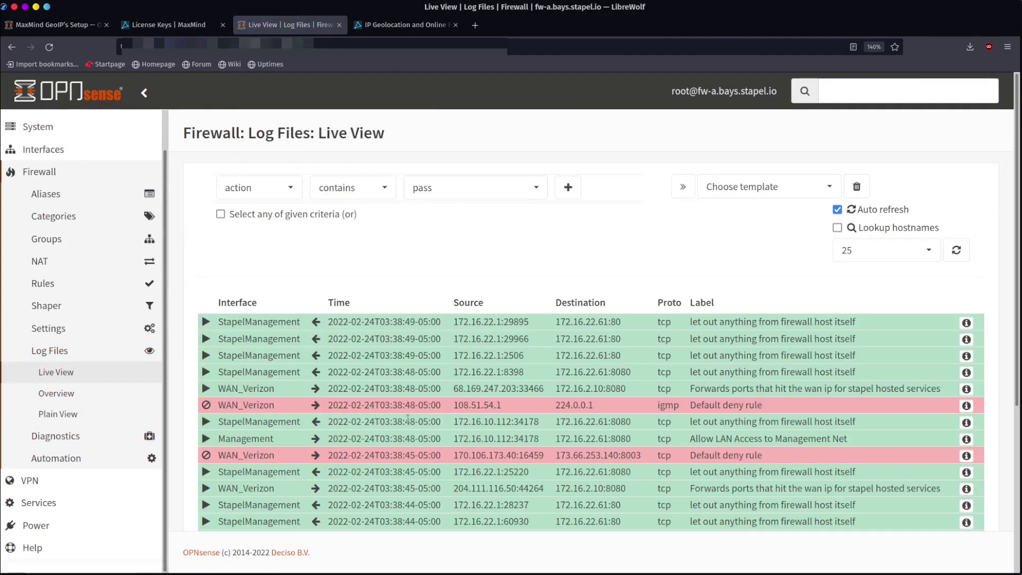
left_click(449, 189)
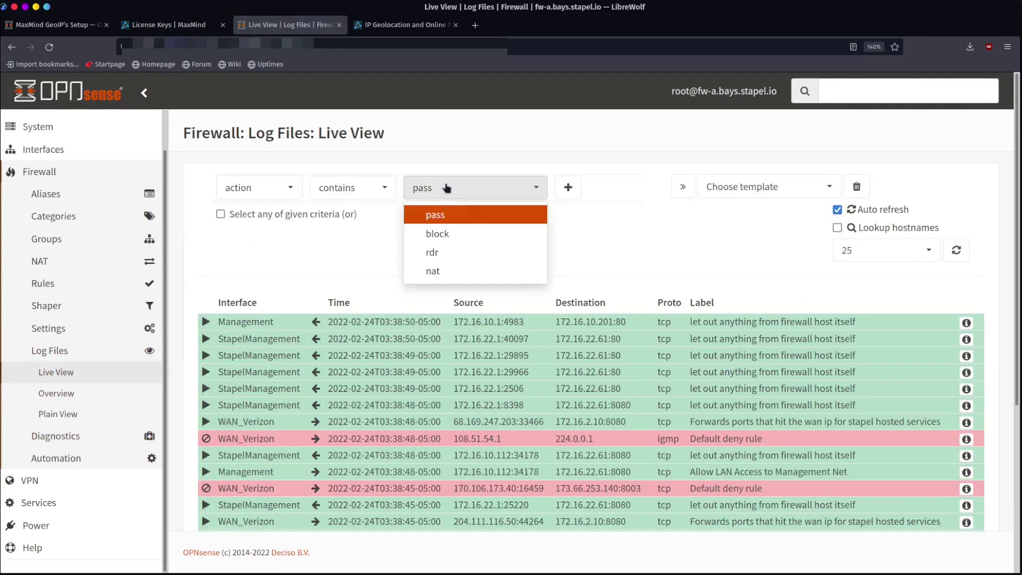
left_click(469, 236)
left_click(568, 188)
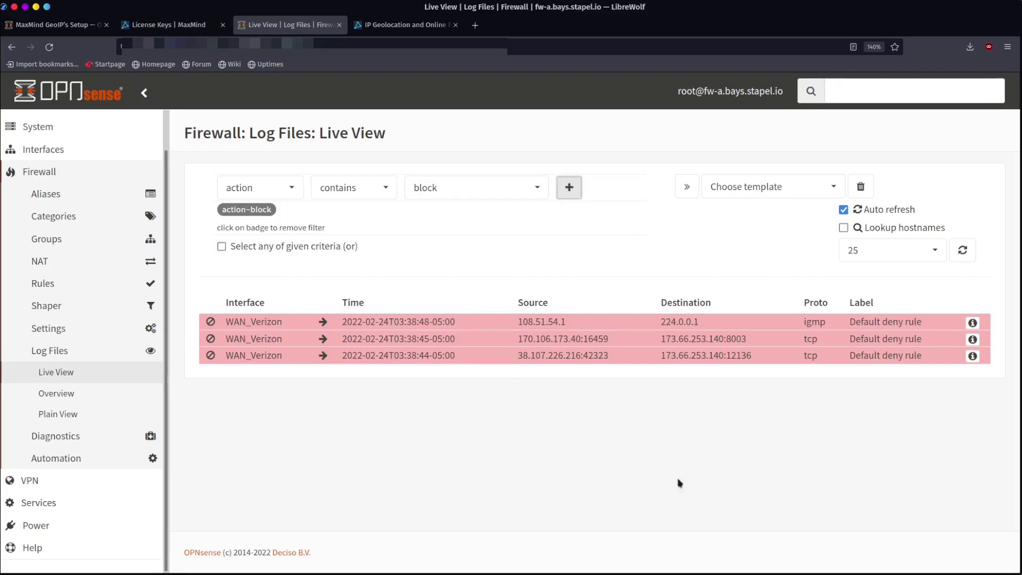
- Add a second live log filter: label contains 'Blocked'
left_click(285, 189)
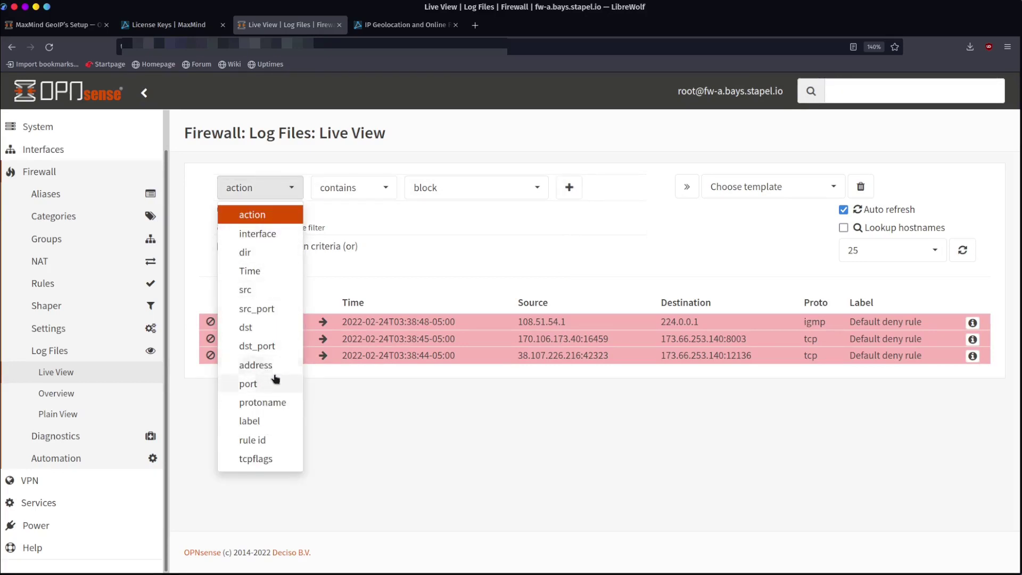
left_click(268, 423)
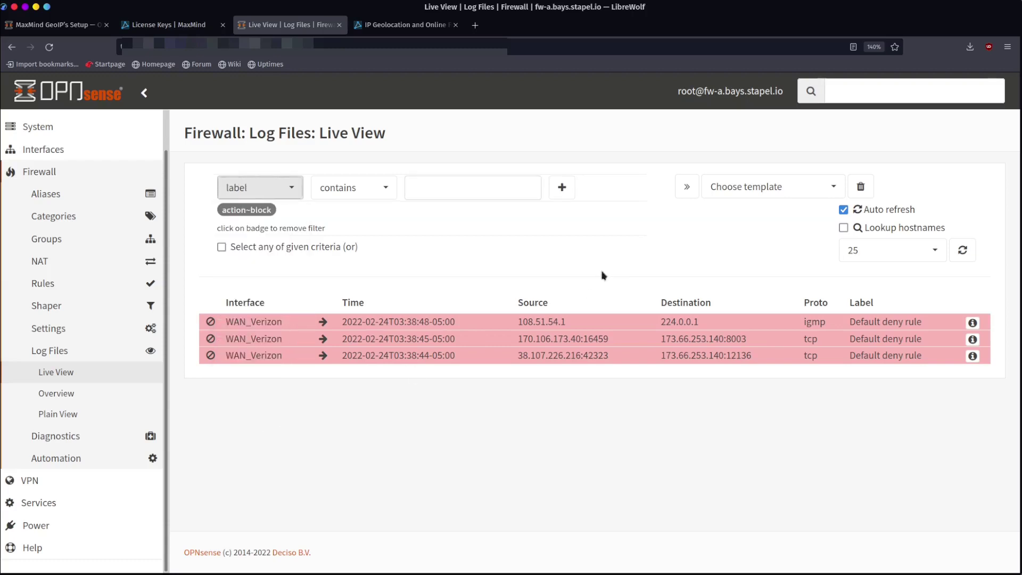
left_click(431, 183)
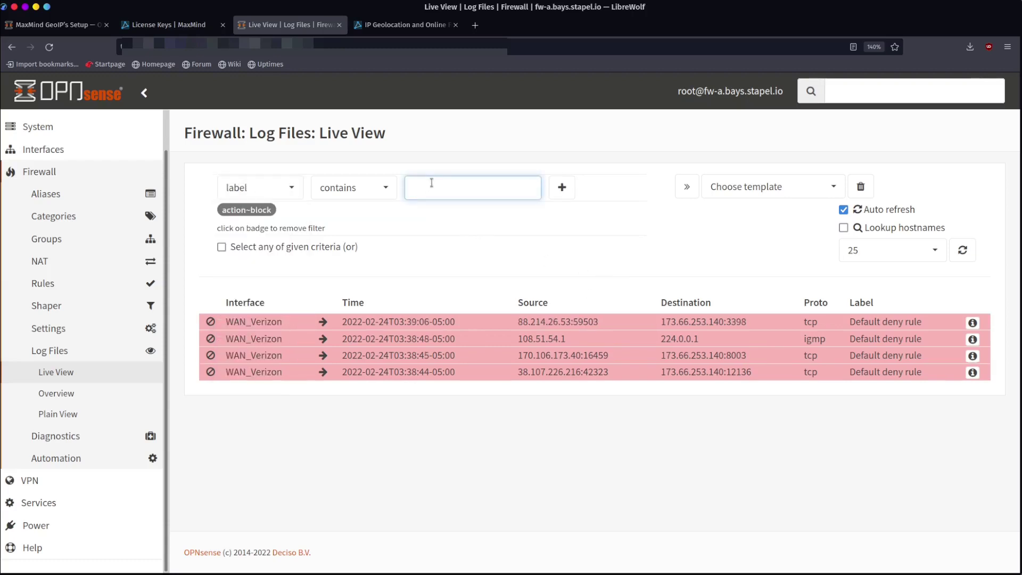
type("Blocked")
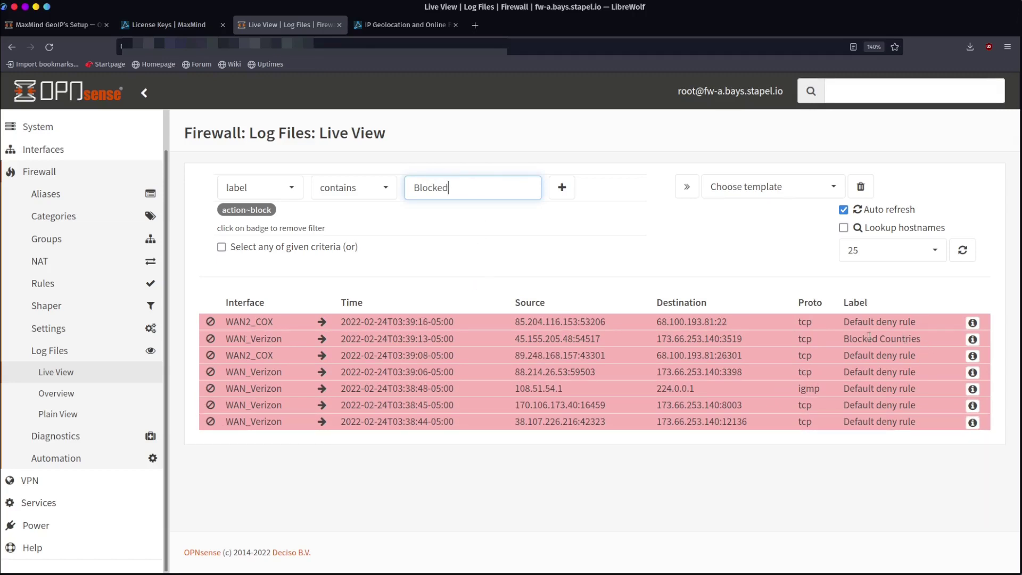
left_click_drag(842, 340, 924, 345)
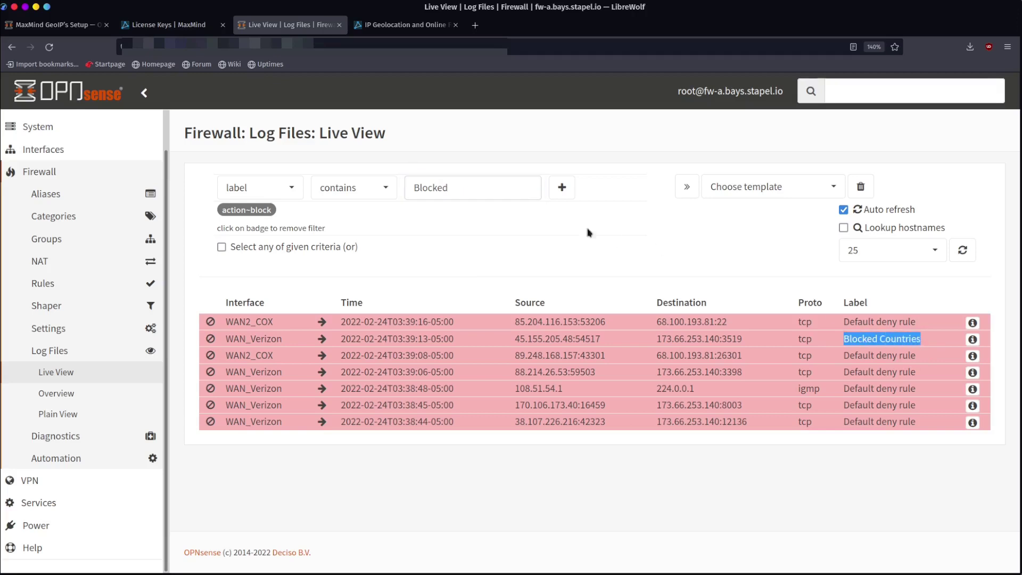
left_click(562, 187)
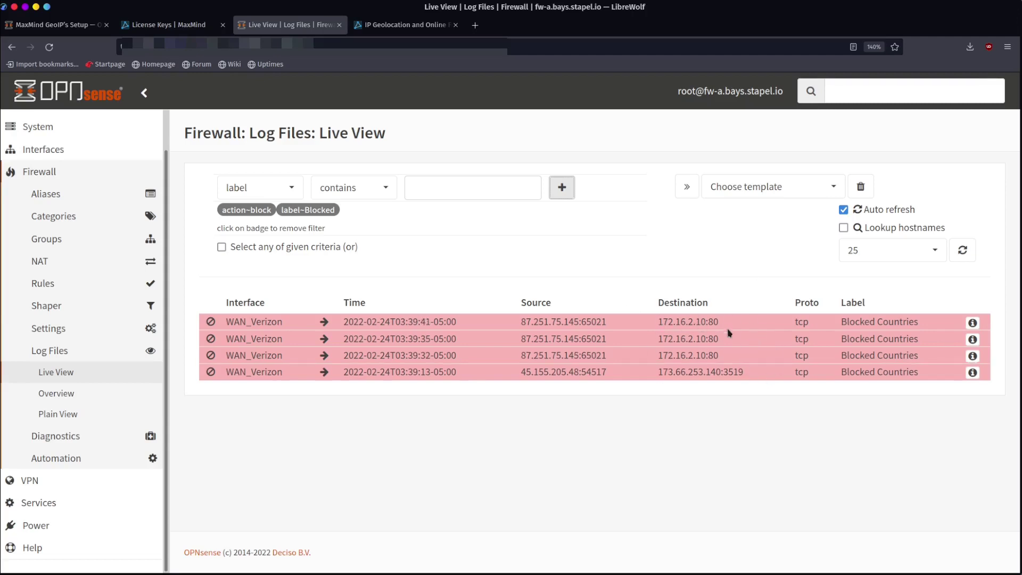
- Select source IP 87.251.75.145 in a Blocked Countries log row and bring up its context menu
left_click_drag(722, 326, 653, 326)
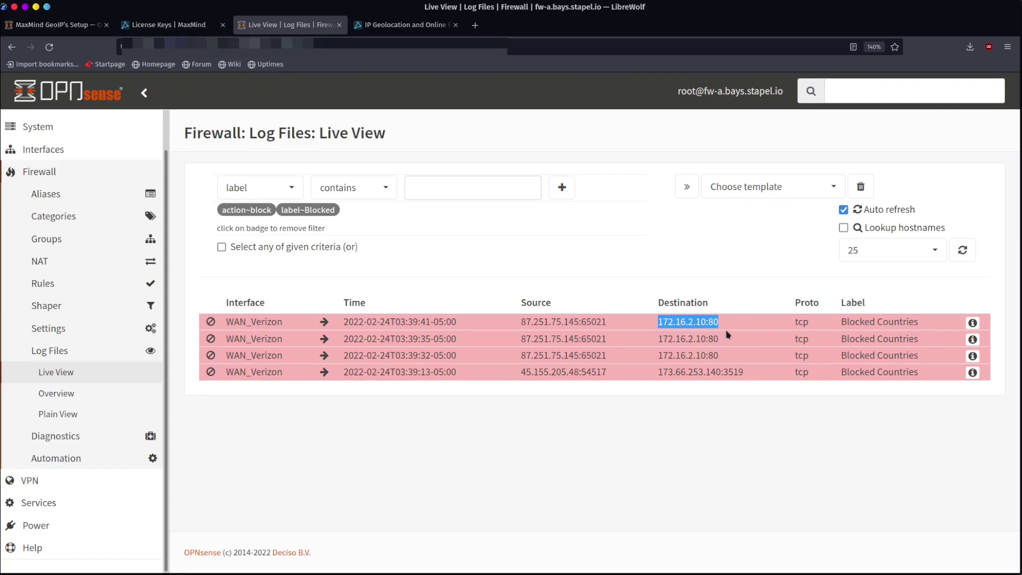
left_click_drag(523, 320, 579, 316)
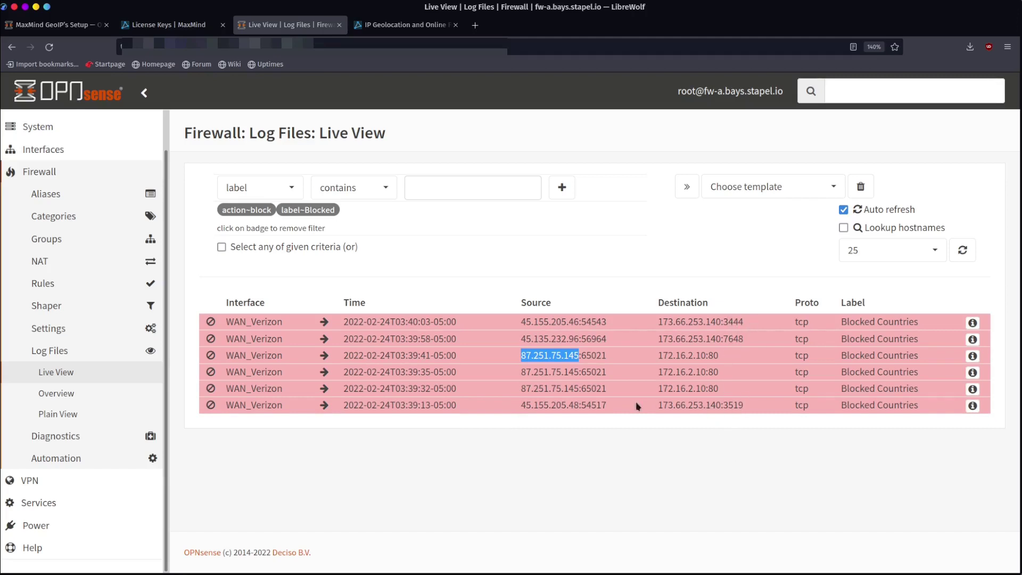
right_click(537, 355)
- Copy the IP 87.251.75.145 and open mxtoolbox.com in a new tab
left_click(559, 366)
left_click(474, 25)
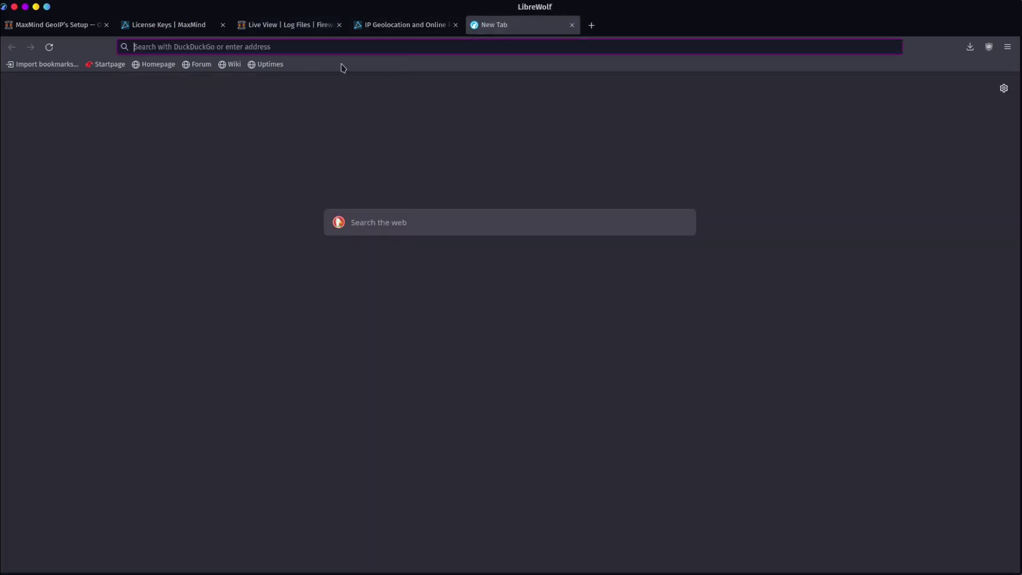
type("mc")
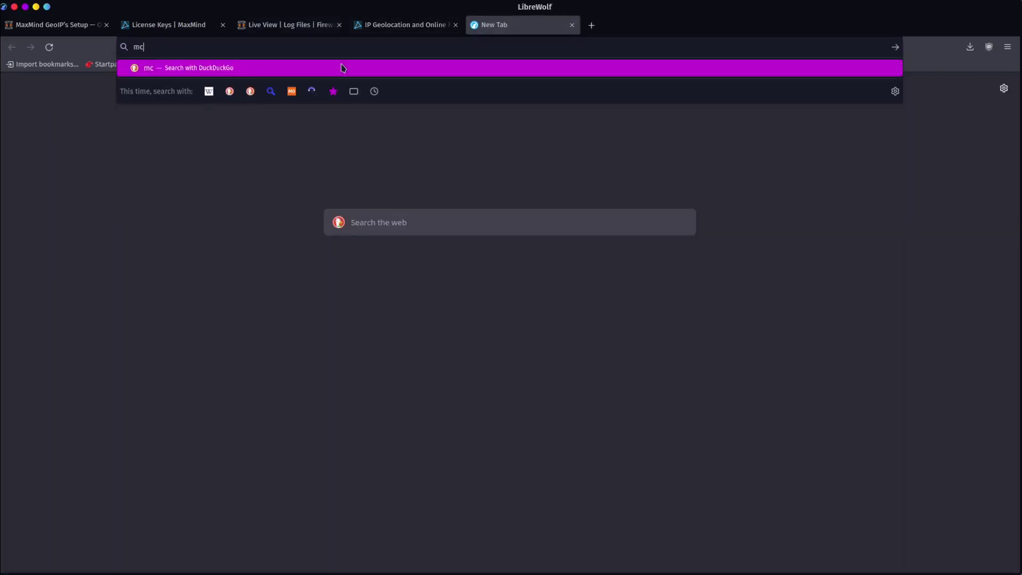
type("xtoolbox.com/")
key("Return")
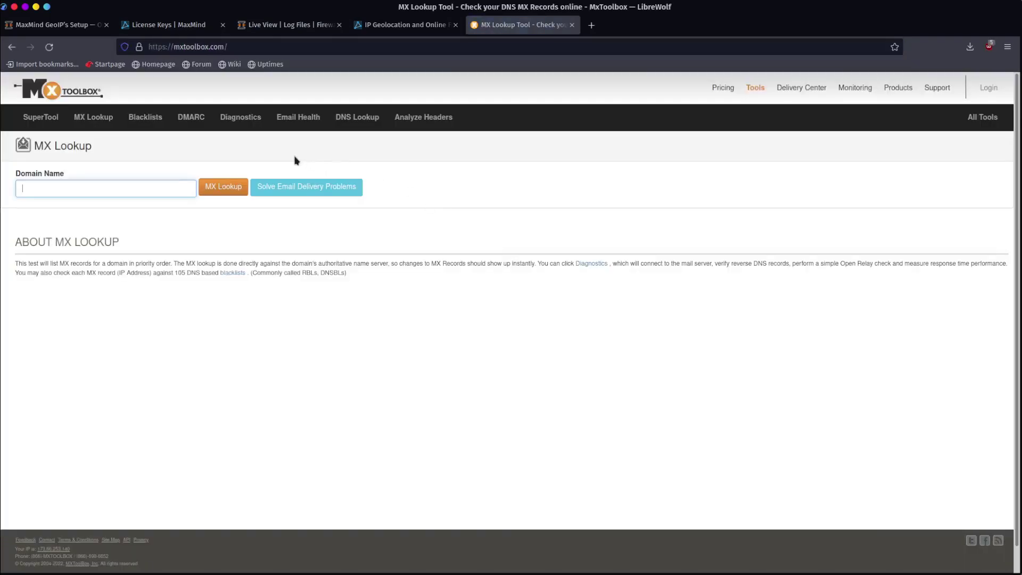
key("ctrl+plus")
key("ctrl+plus")
key("ctrl+plus")
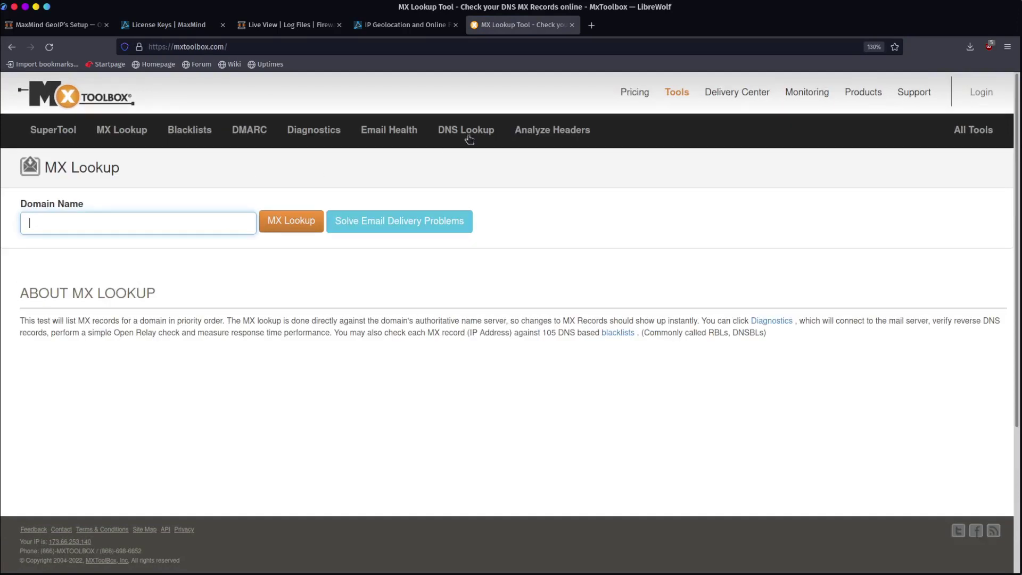
- Run a SuperTool ARIN Lookup on 87.251.75.145
left_click(57, 138)
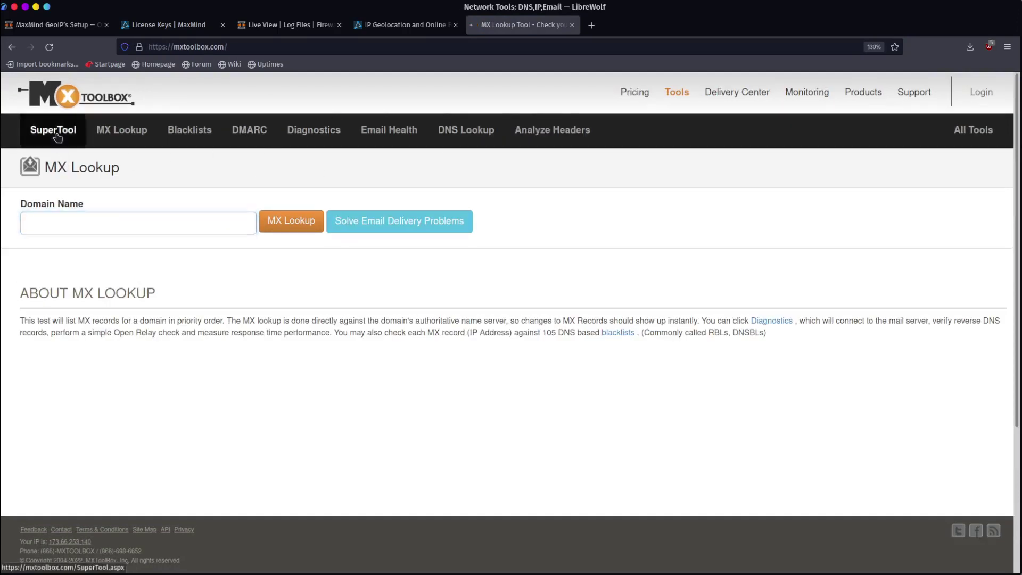
key("ctrl+v")
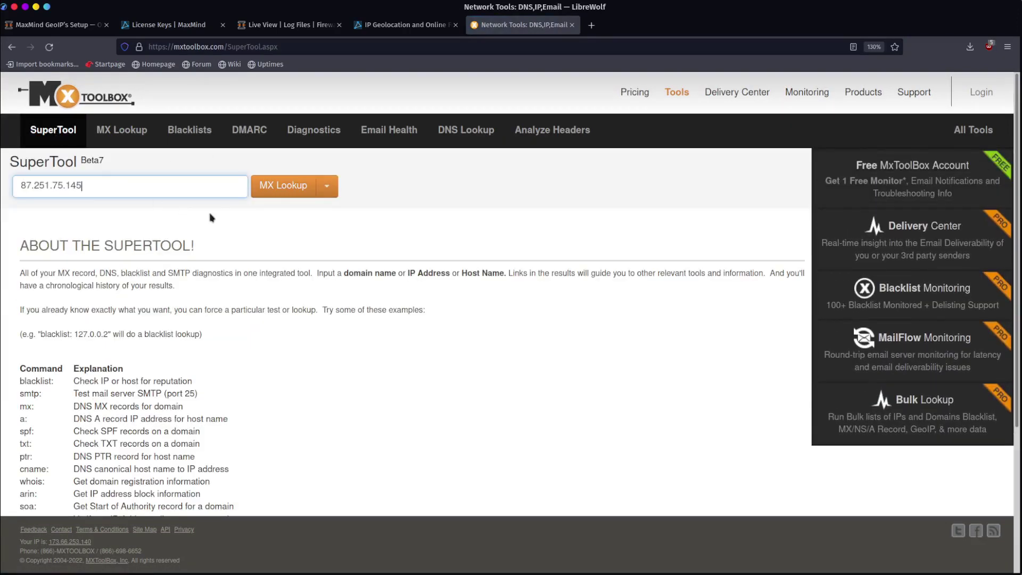
left_click(326, 186)
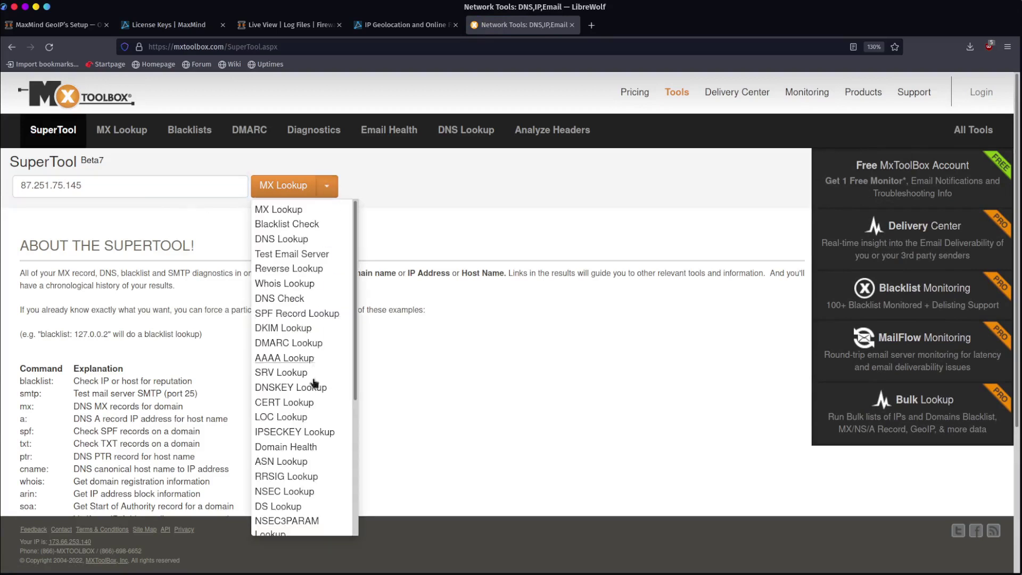
scroll(304, 452, "down", 5)
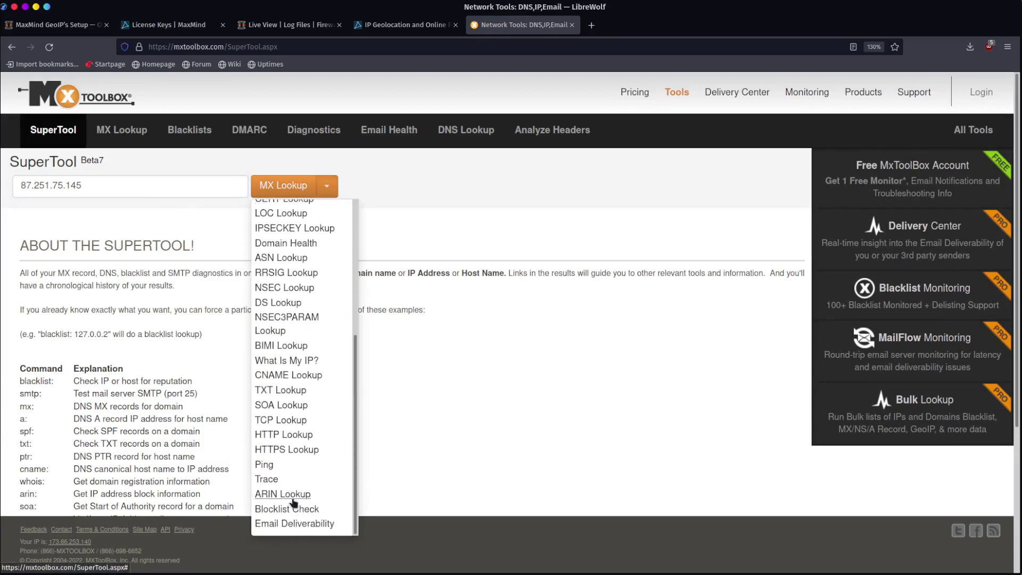
left_click(293, 499)
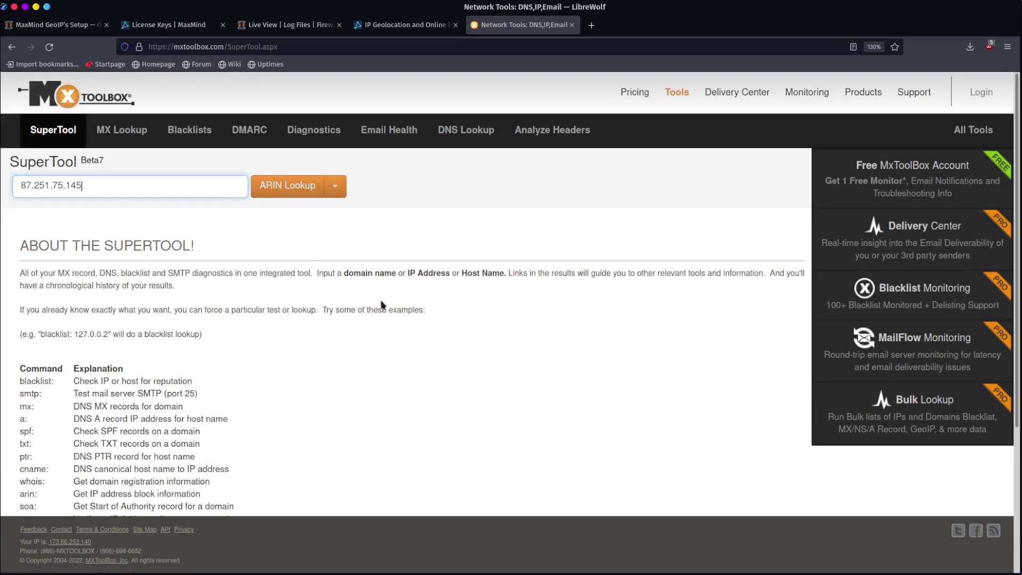
left_click(281, 186)
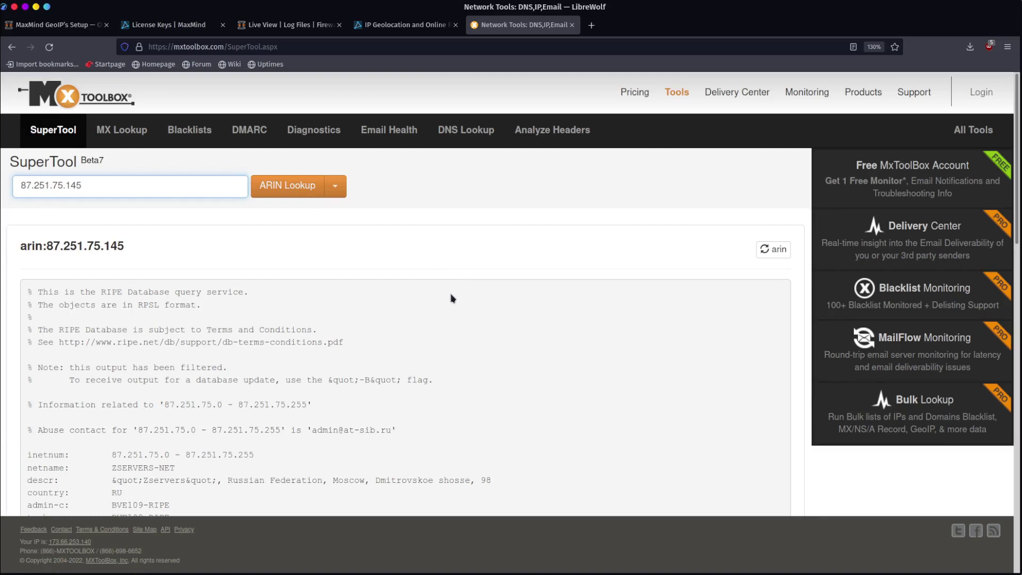
- Check the whois result showing the Russian Federation network ZSERVERS-NET
scroll(452, 301, "down", 3)
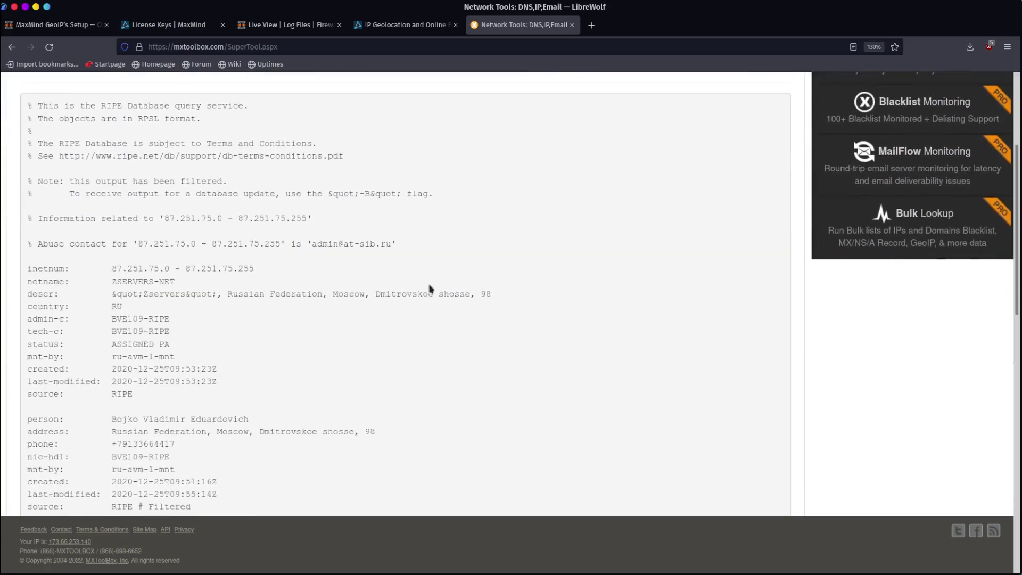
left_click_drag(390, 242, 379, 244)
left_click_drag(255, 305, 258, 294)
left_click(324, 312)
- Return to the OPNsense Live View tab and refresh it under the Show Blocked Countries template
key("ctrl+Page_Up")
key("ctrl+Page_Up")
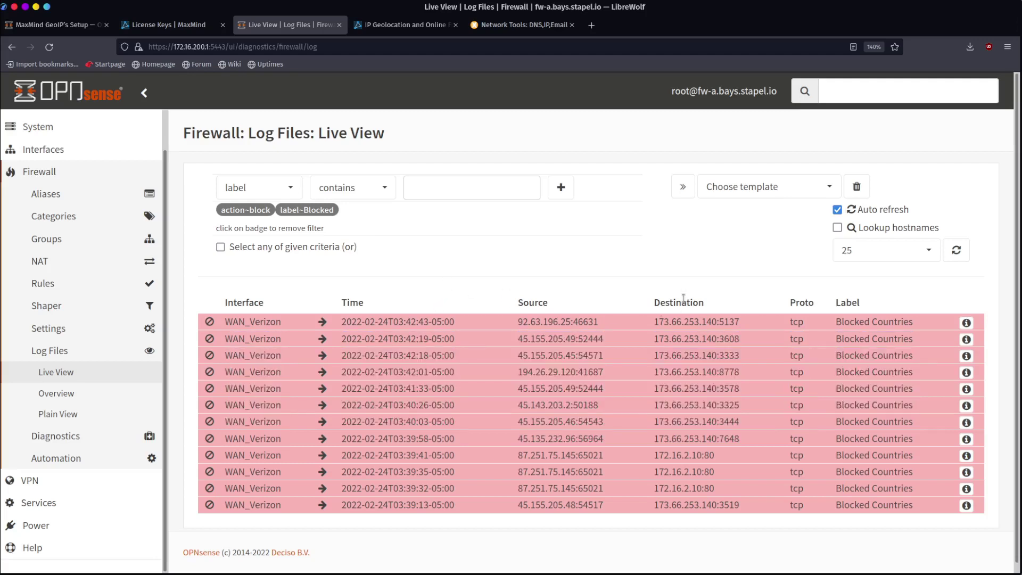
key("F5")
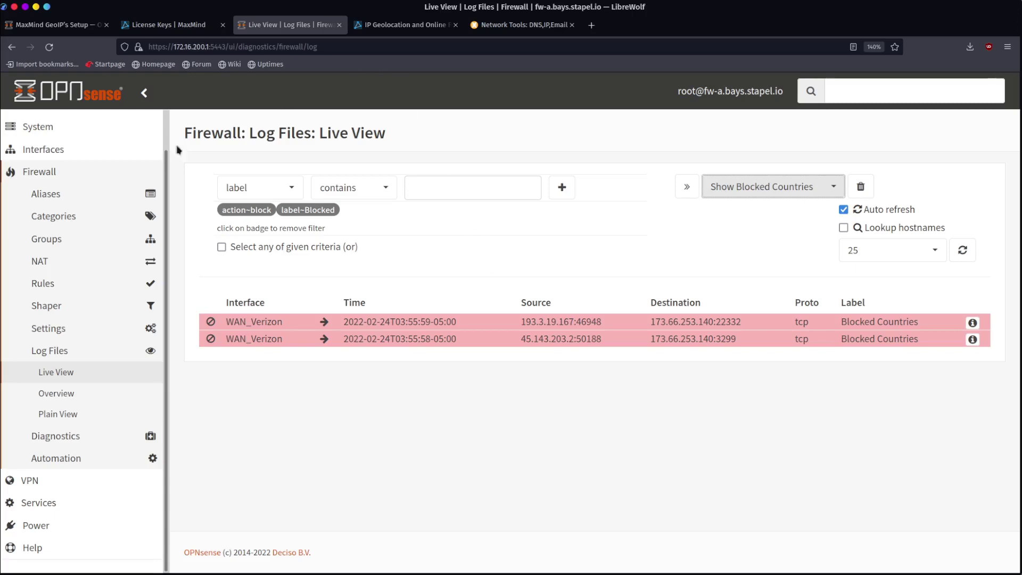
left_click(64, 31)
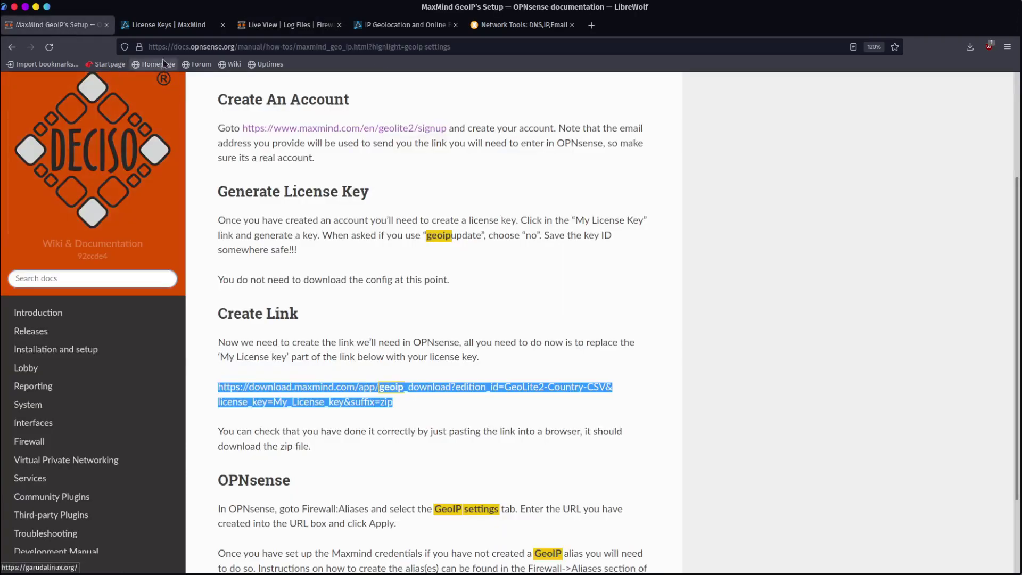
left_click(163, 25)
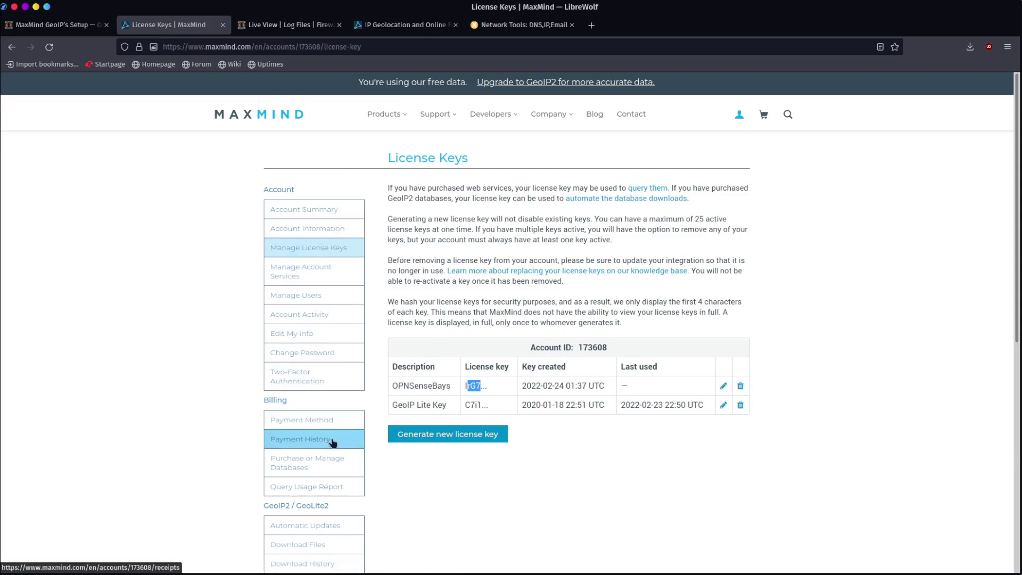
scroll(332, 445, "down", 3)
scroll(297, 298, "up", 3)
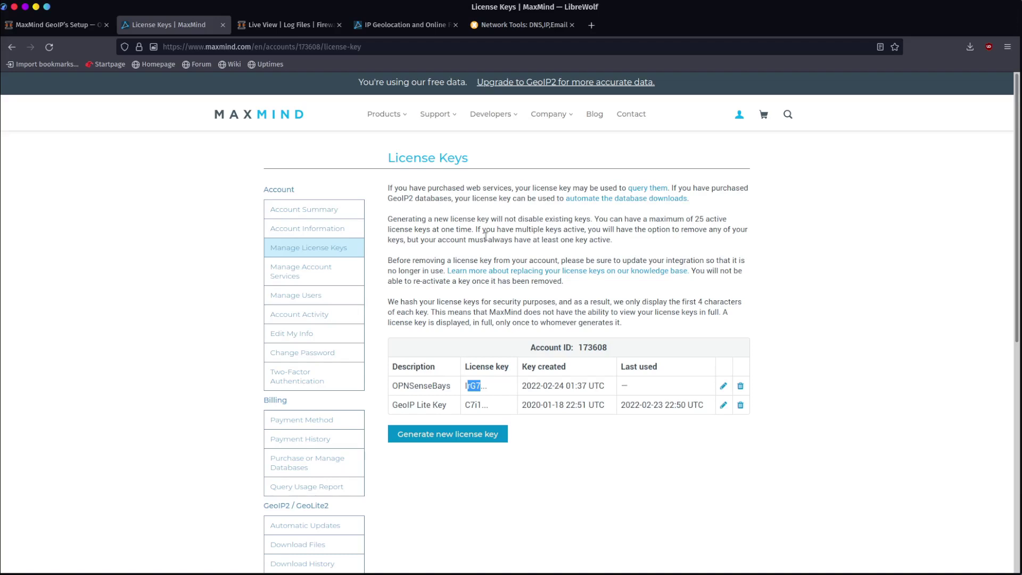
left_click(59, 27)
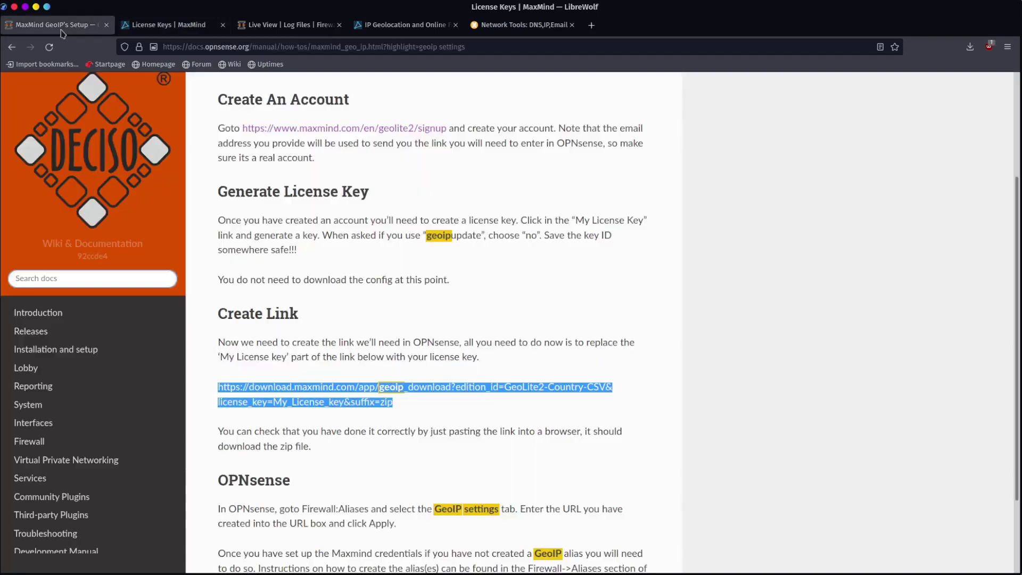
left_click(314, 25)
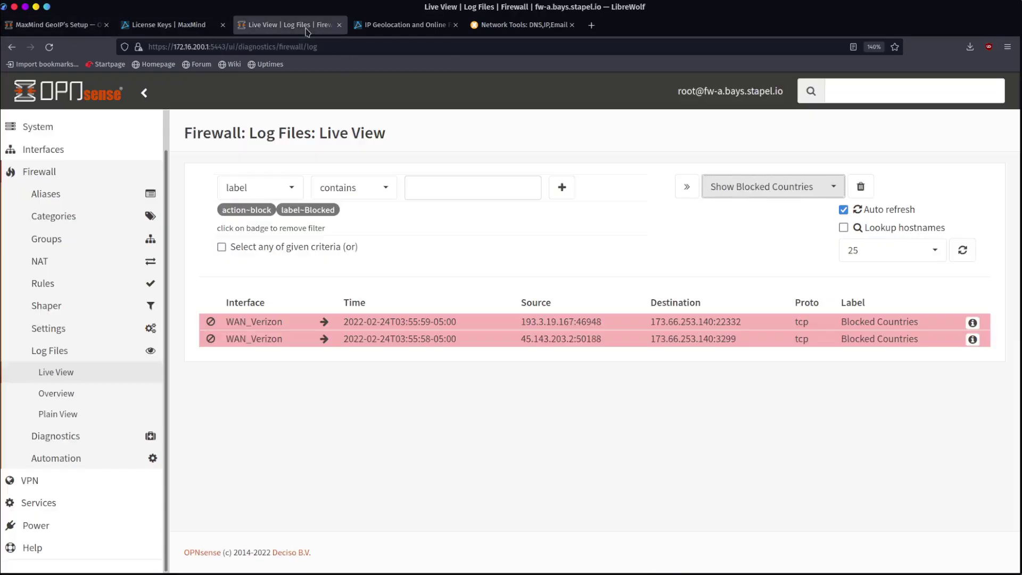